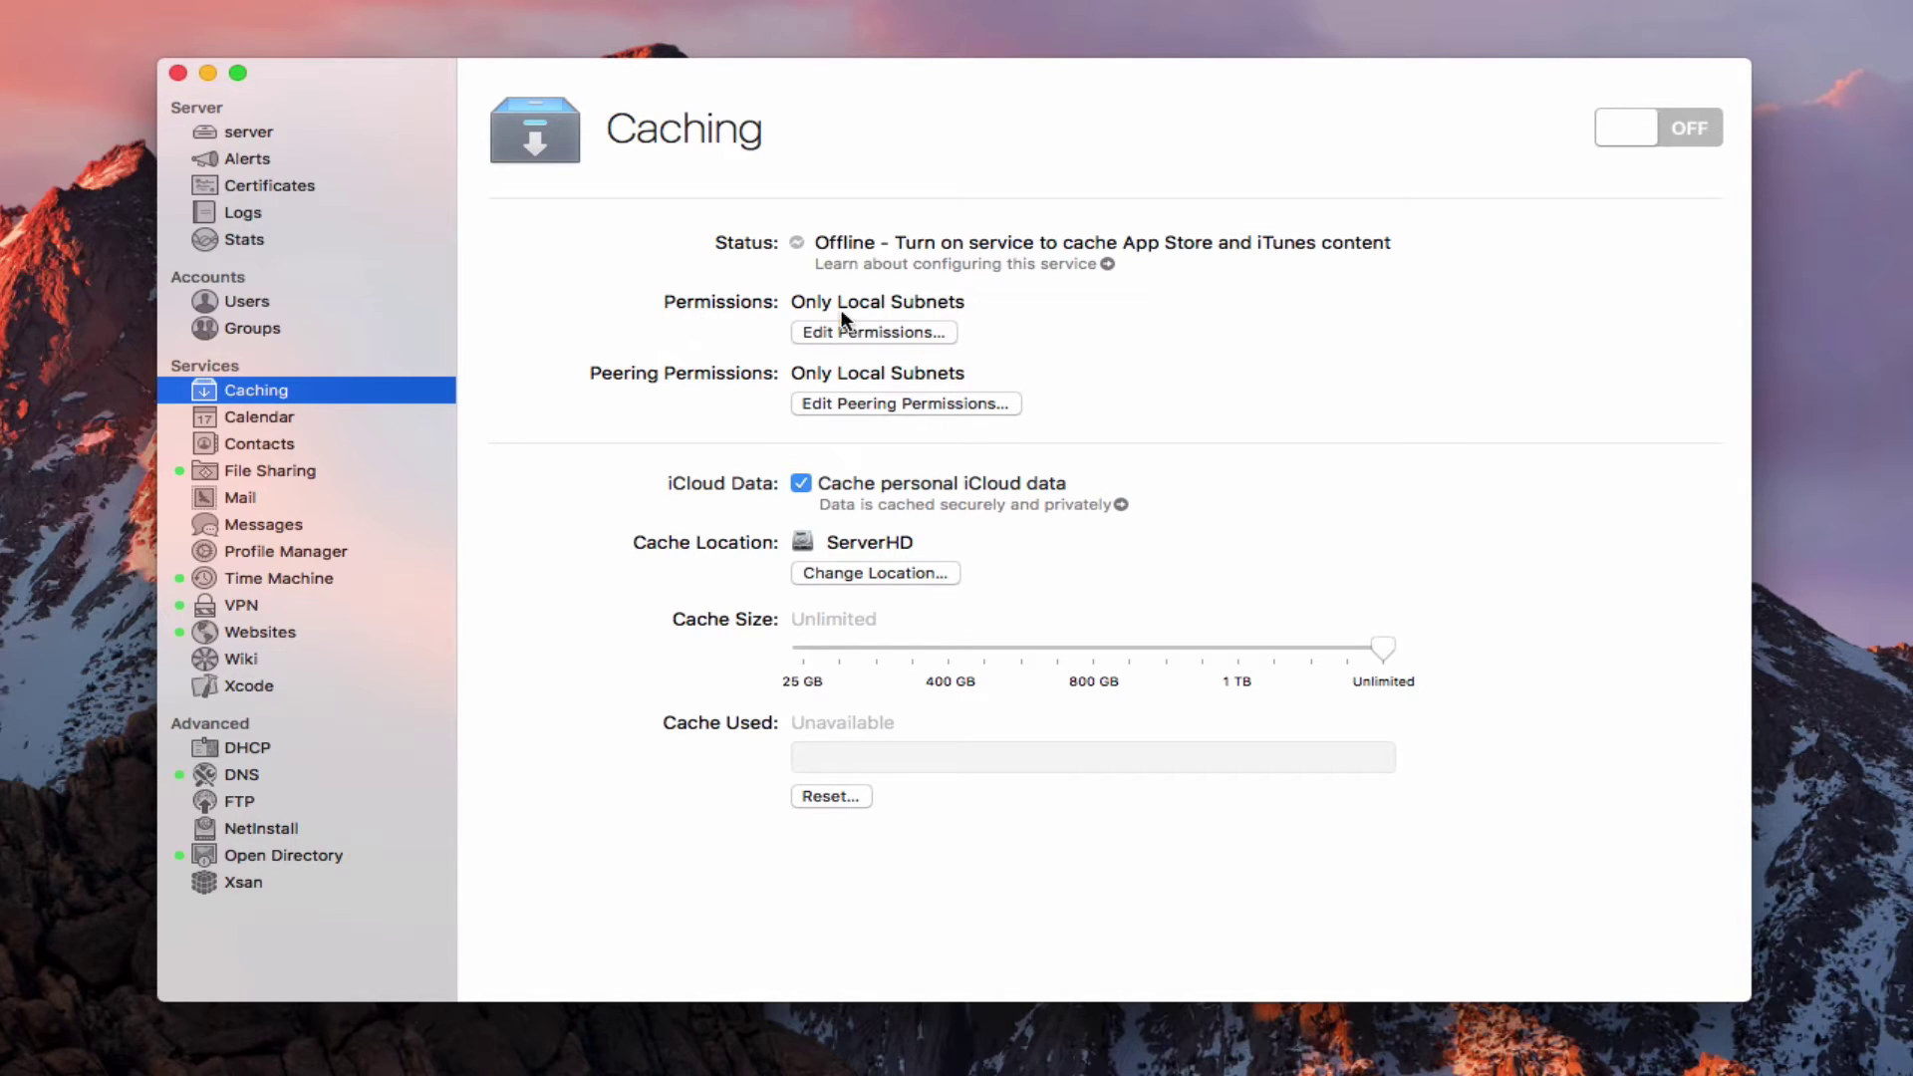
Try the client caching permission options, restore this server's network matching, and discard the changes.
left_click(883, 332)
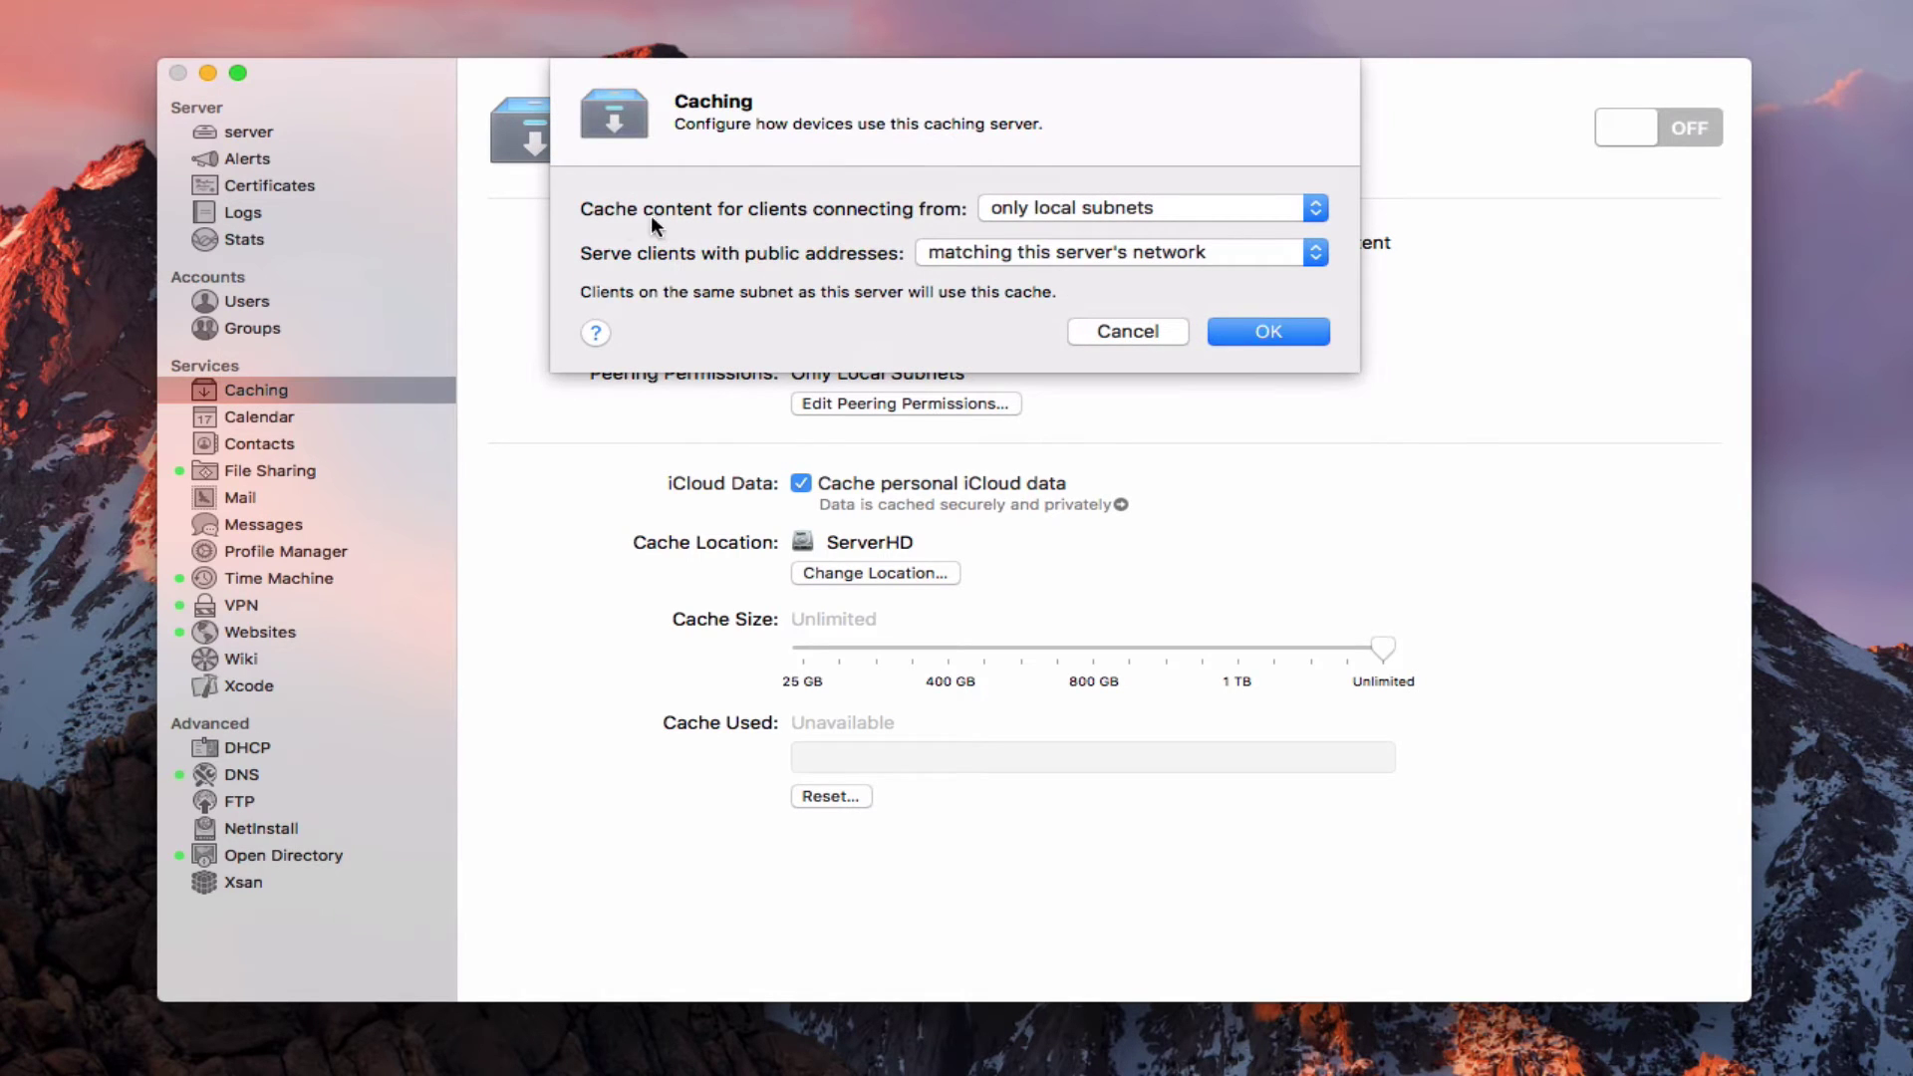
left_click(1317, 209)
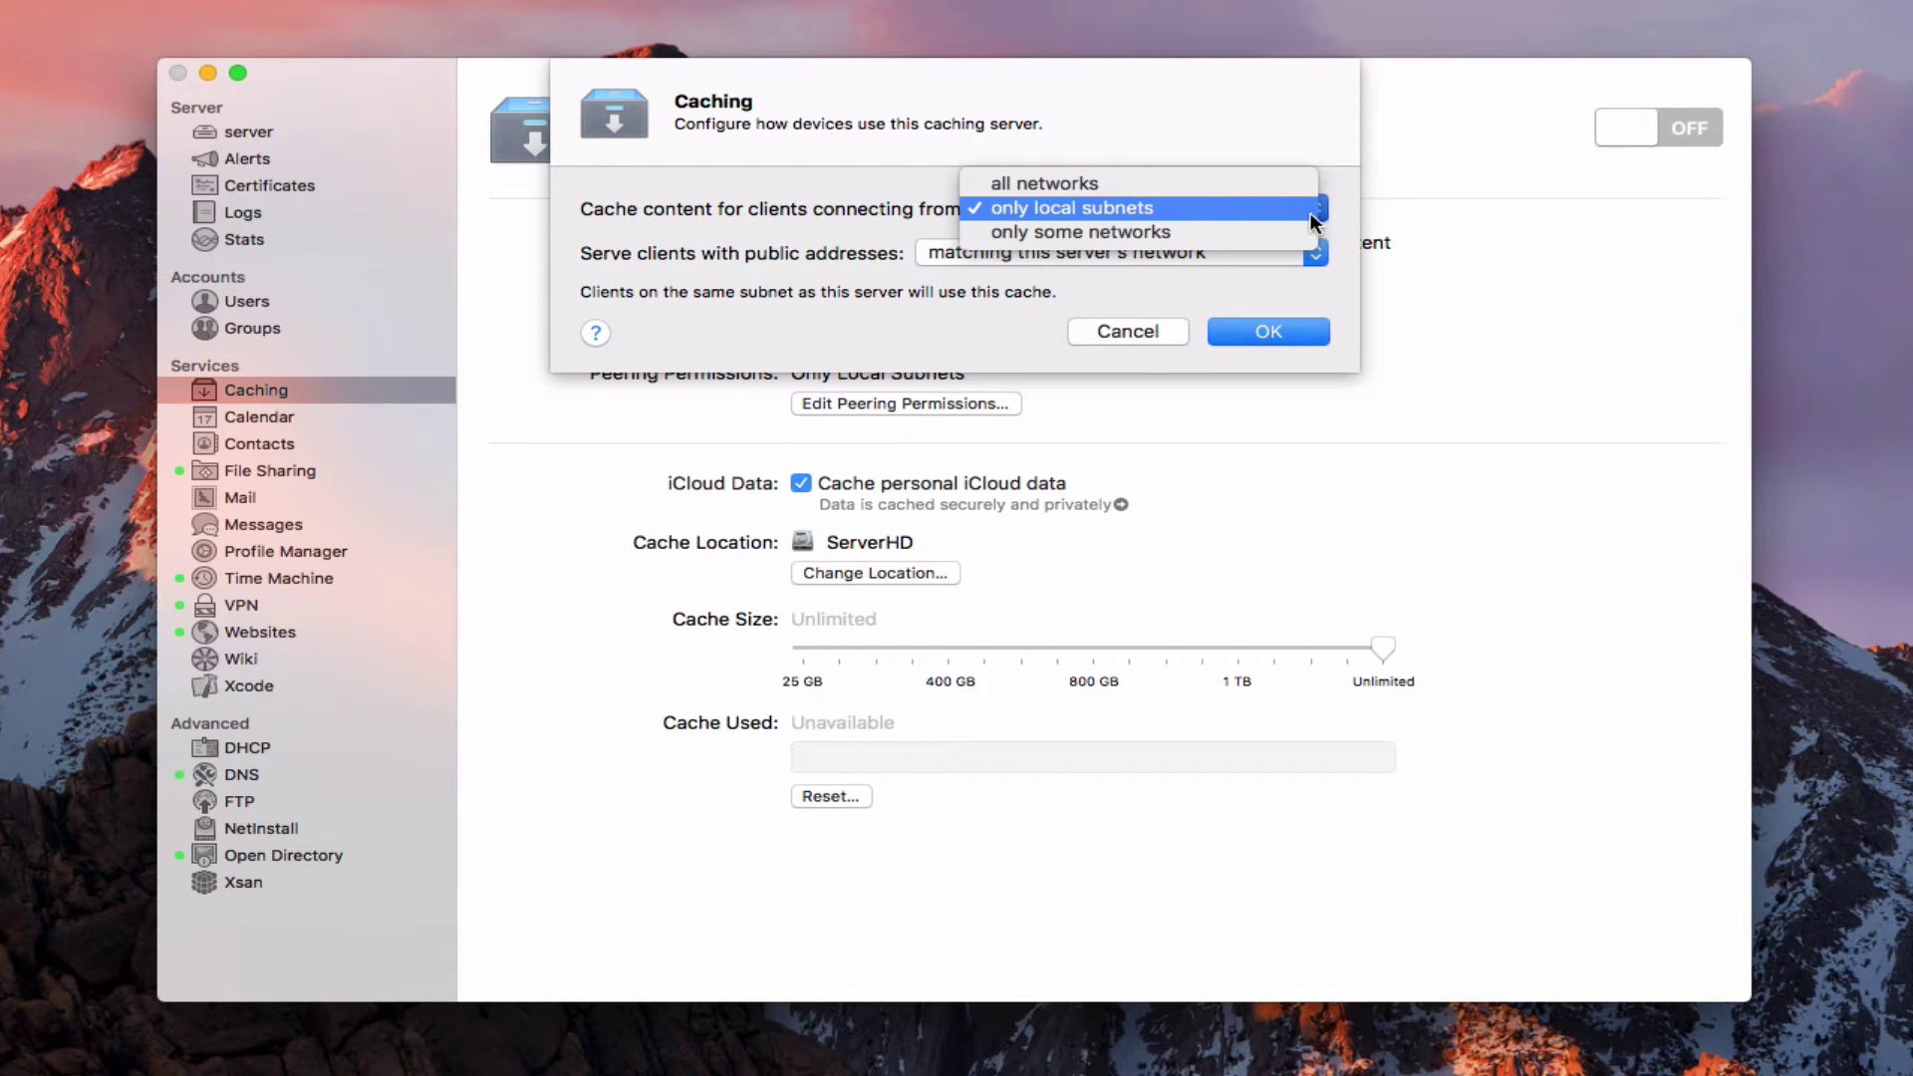
left_click(1282, 128)
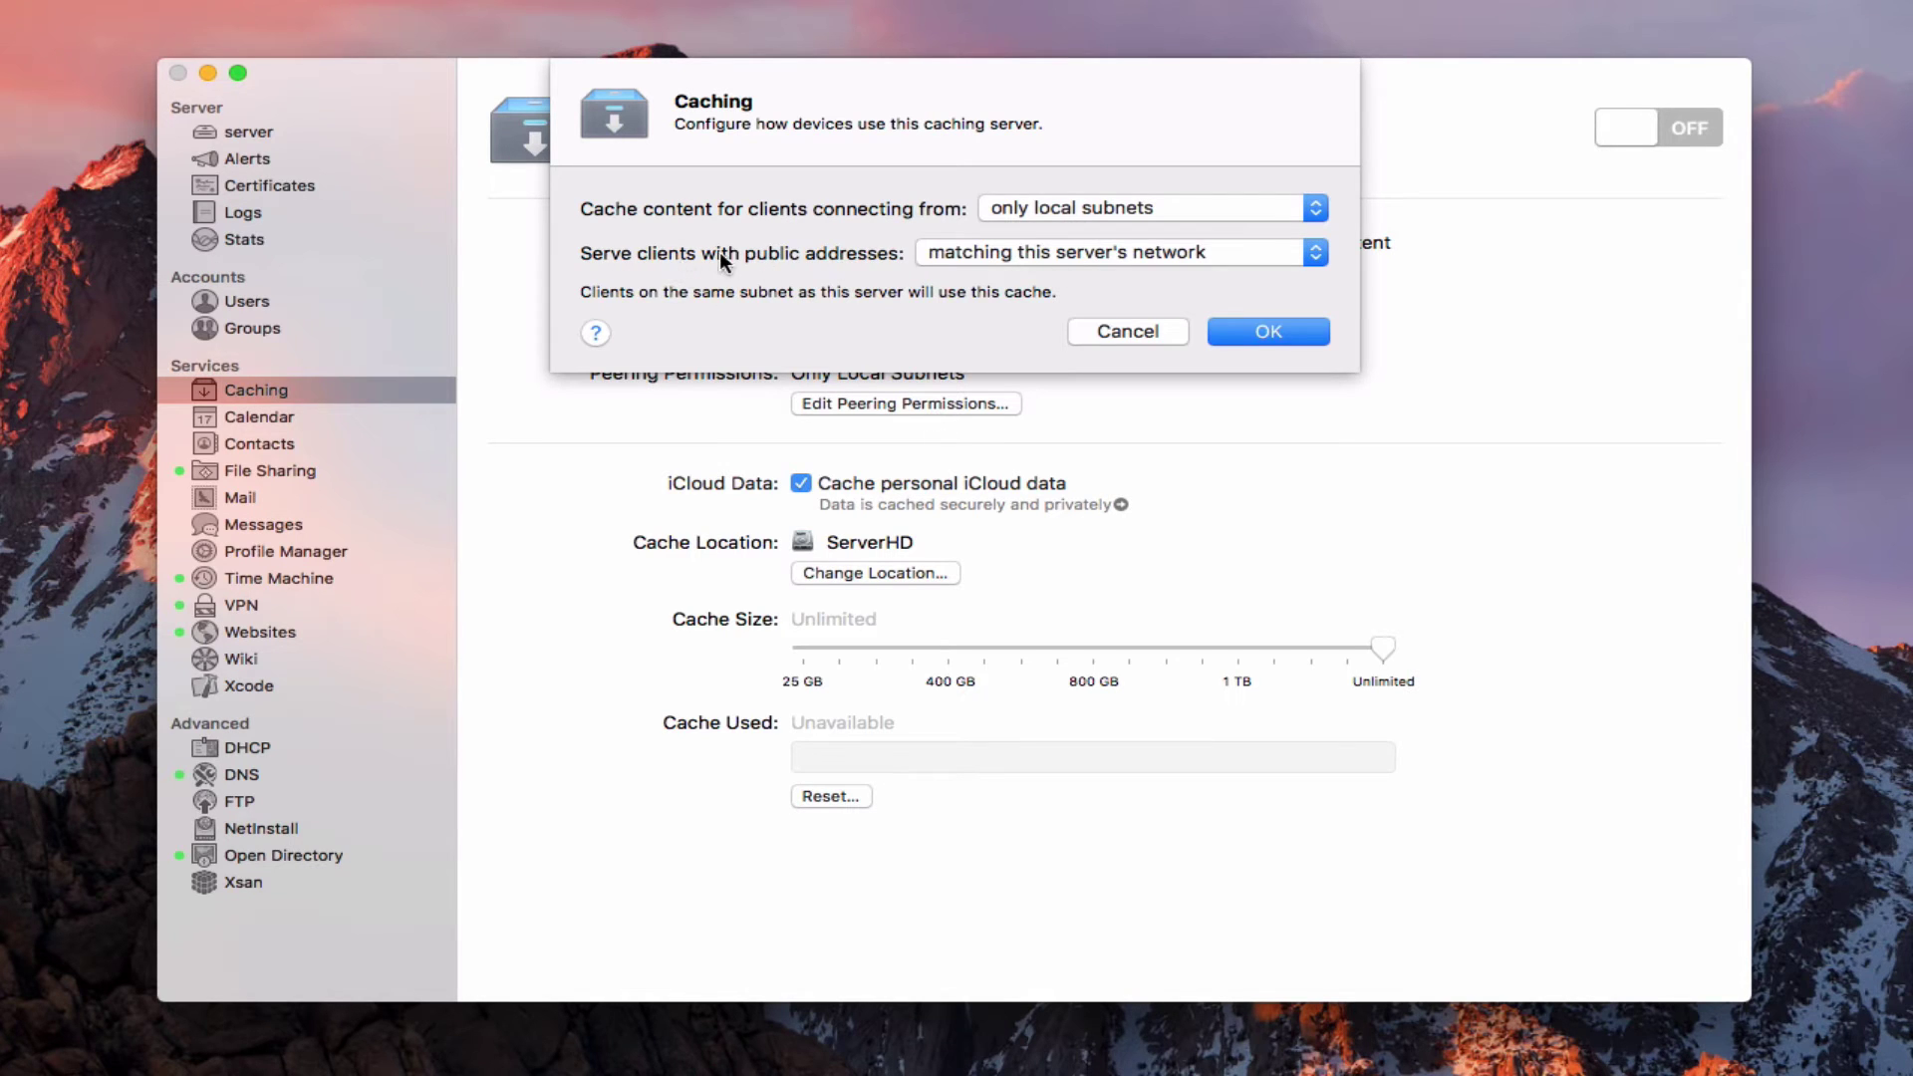
left_click(1317, 249)
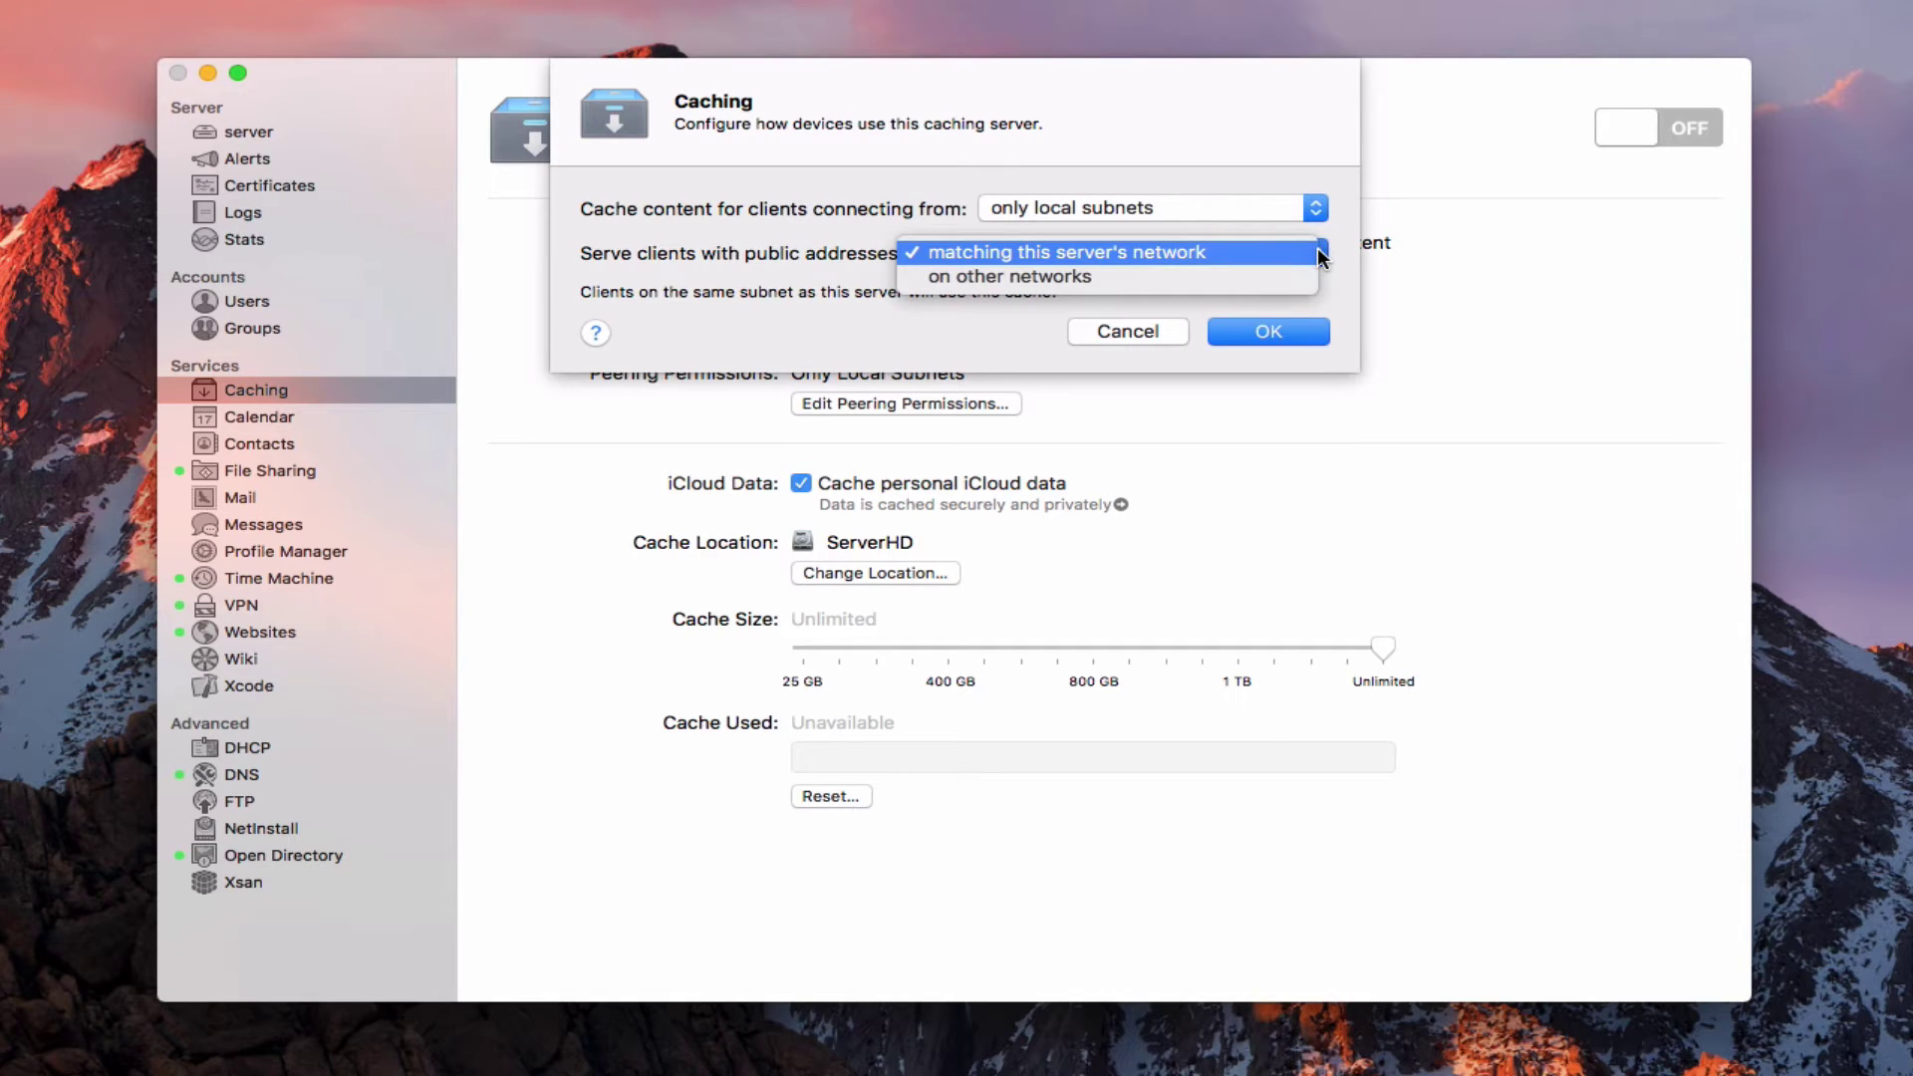
left_click(1331, 265)
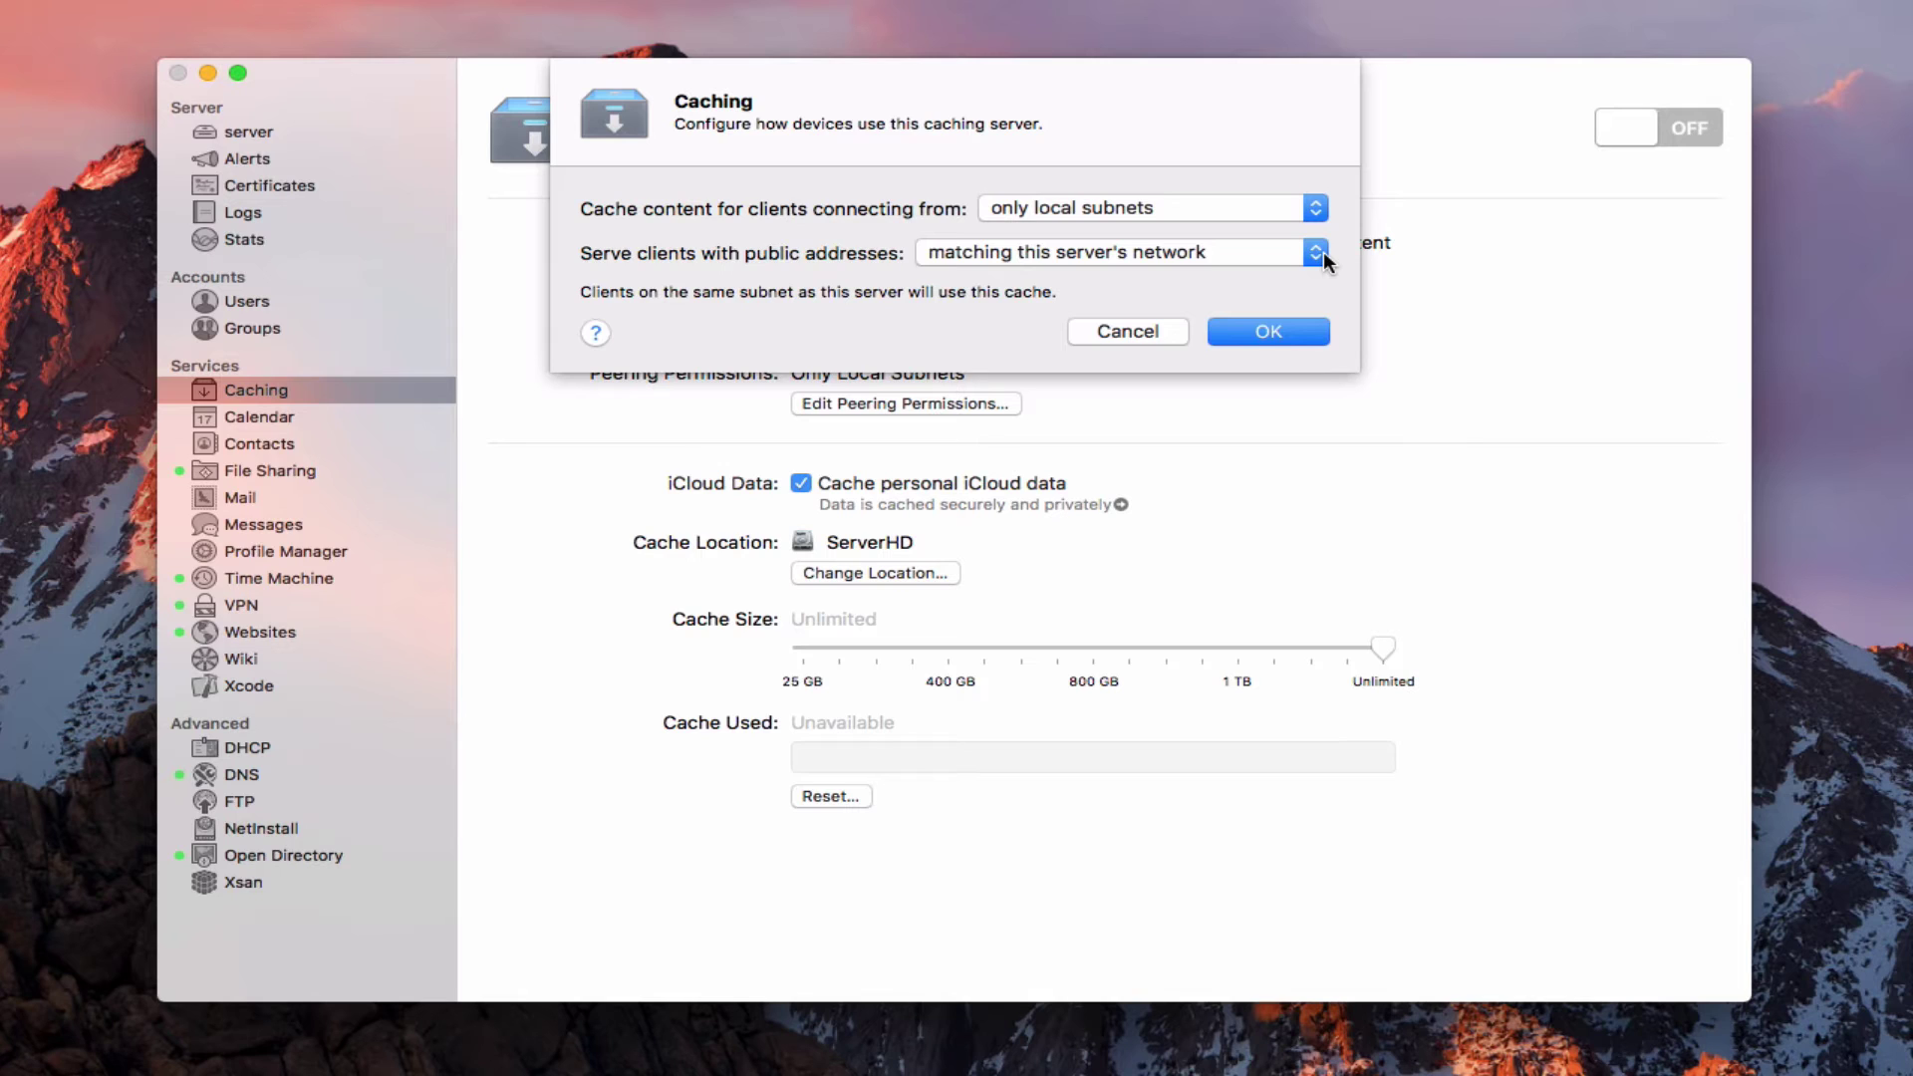
left_click(1323, 256)
left_click(1285, 269)
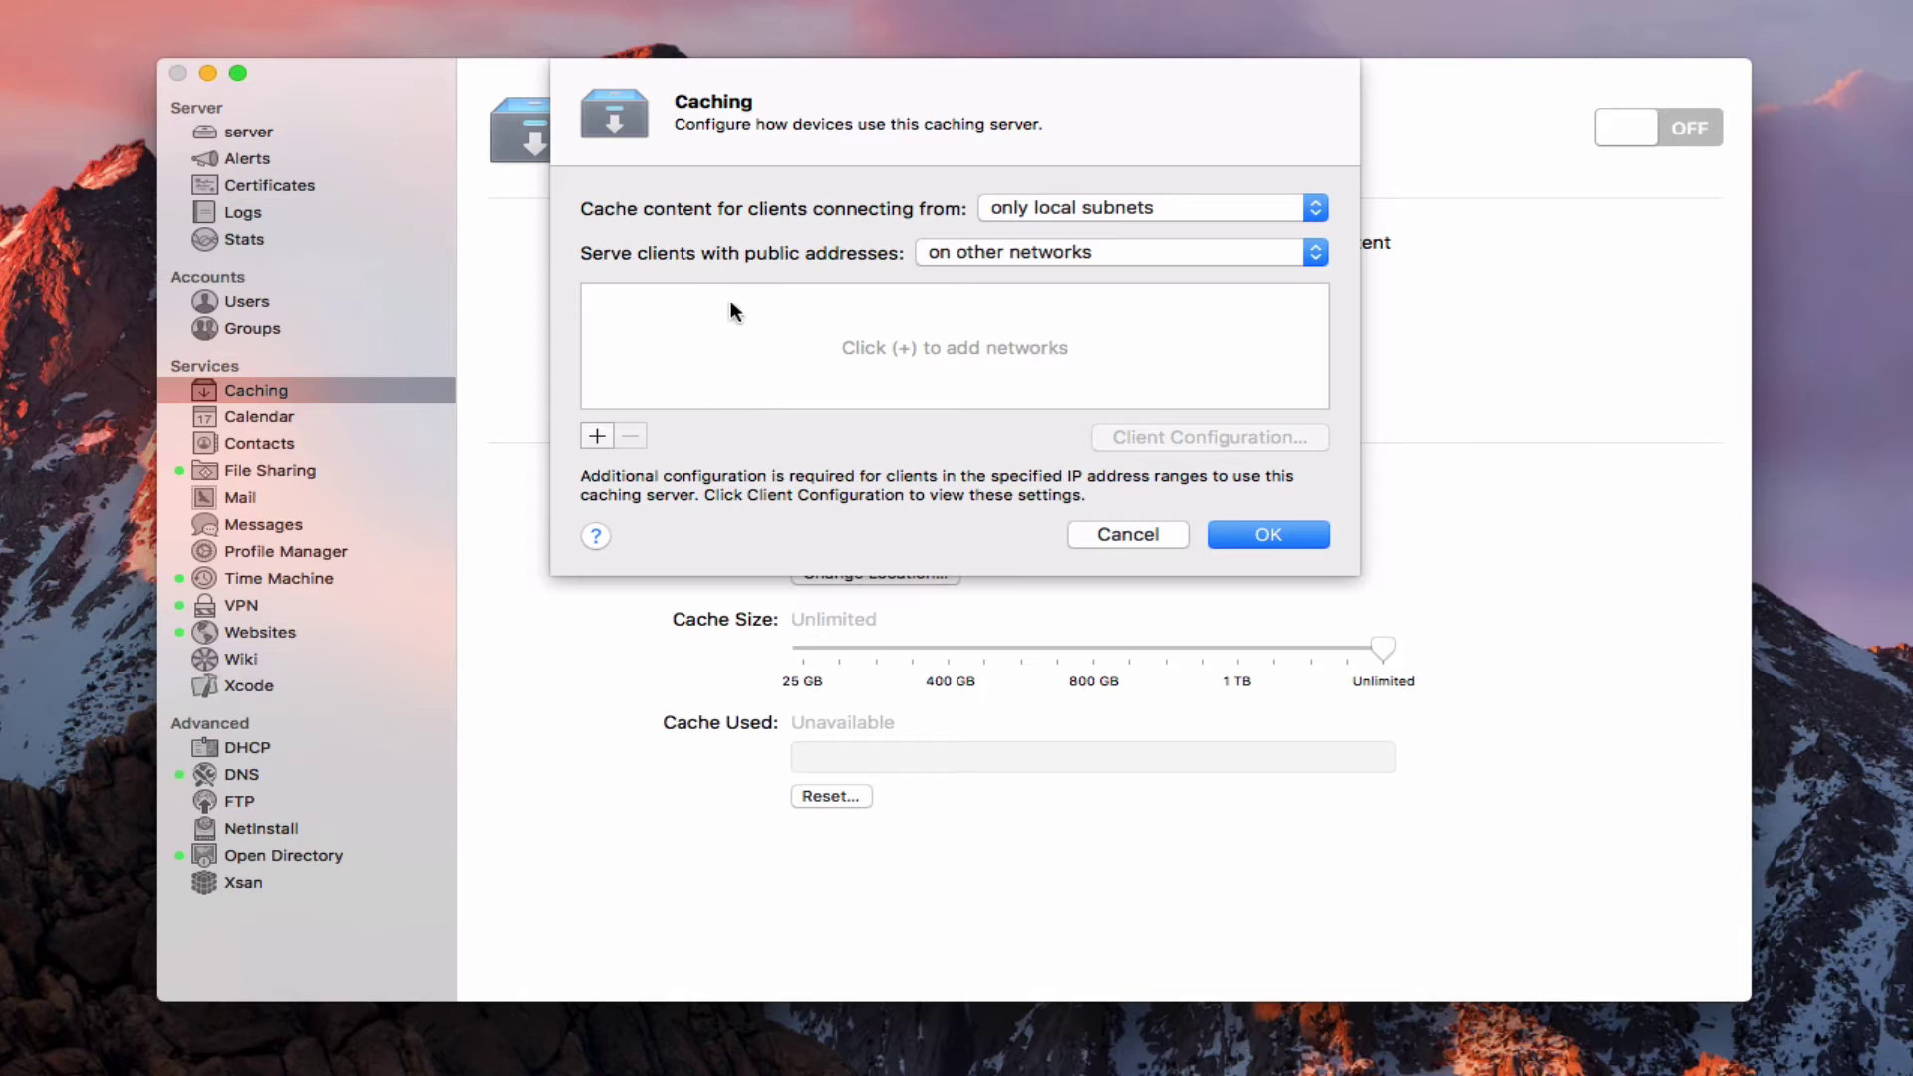
left_click(1311, 254)
left_click(1299, 225)
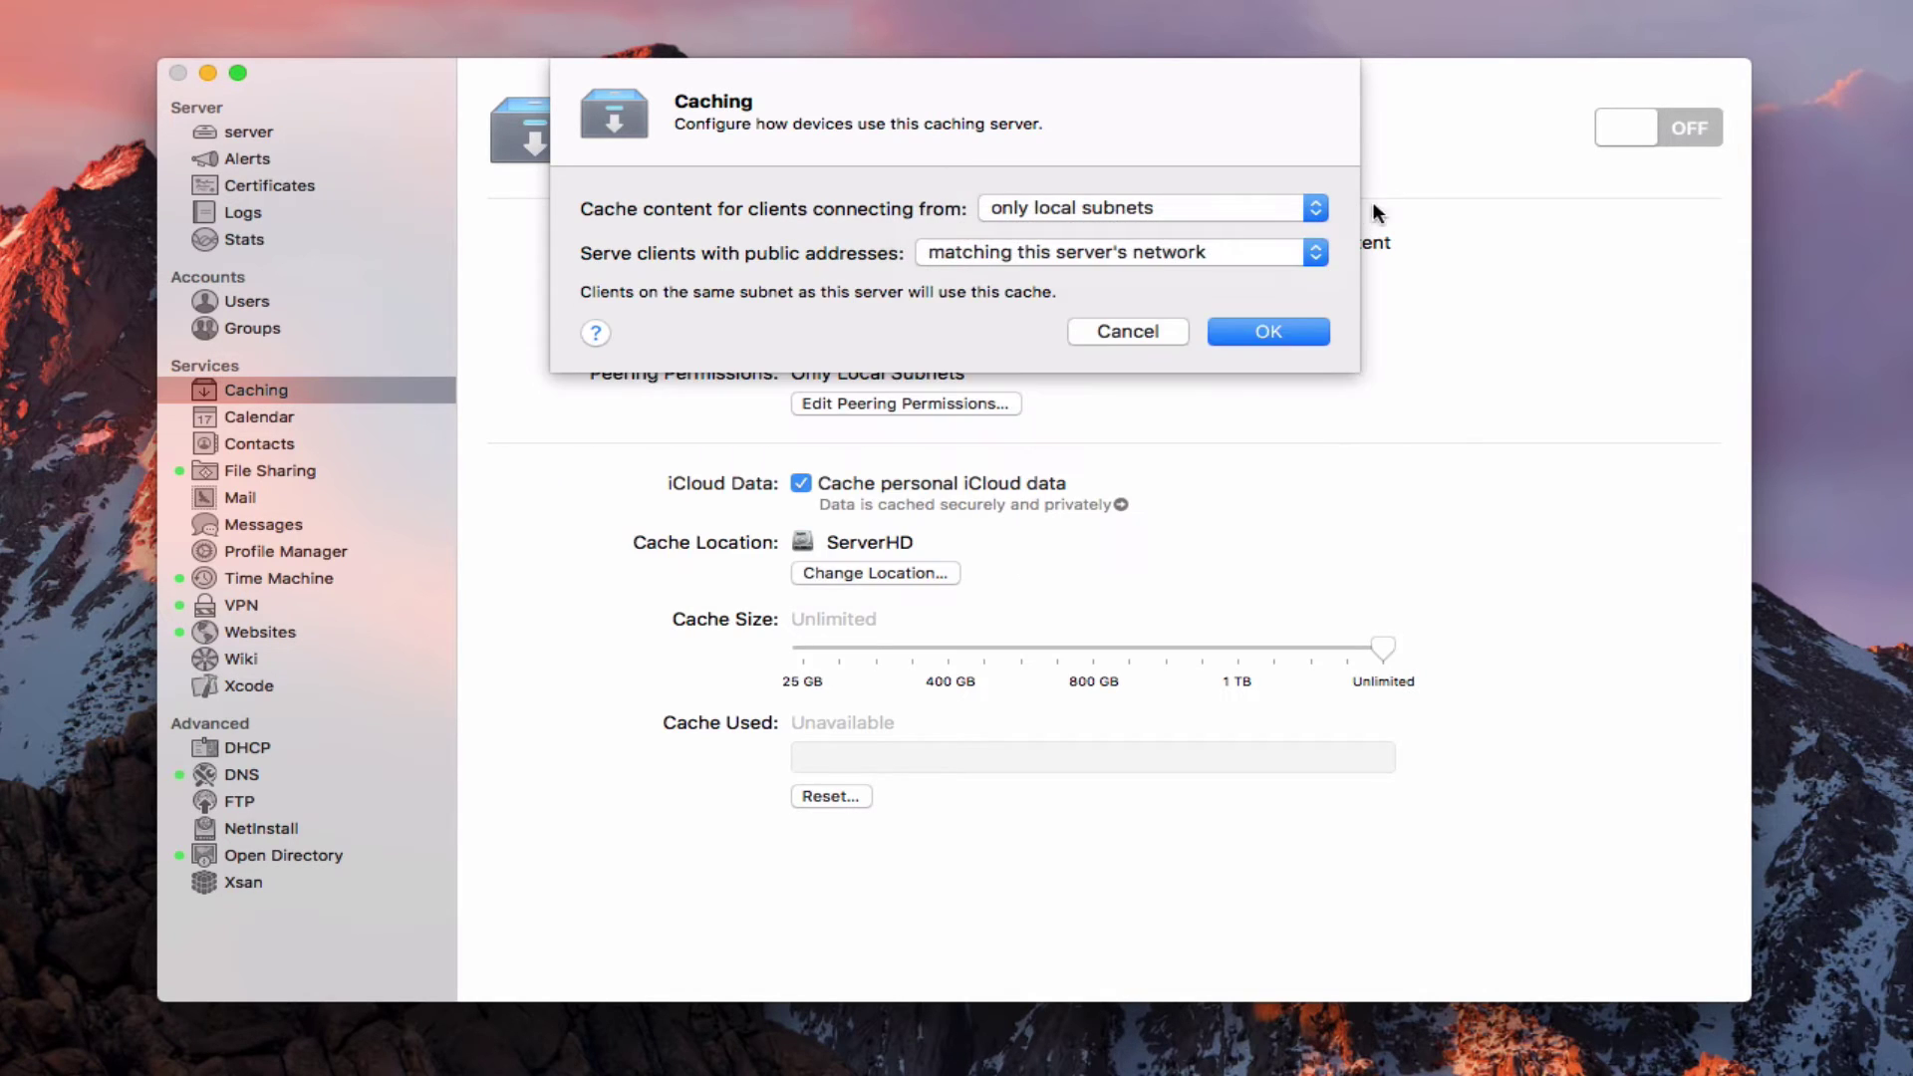
left_click(1097, 330)
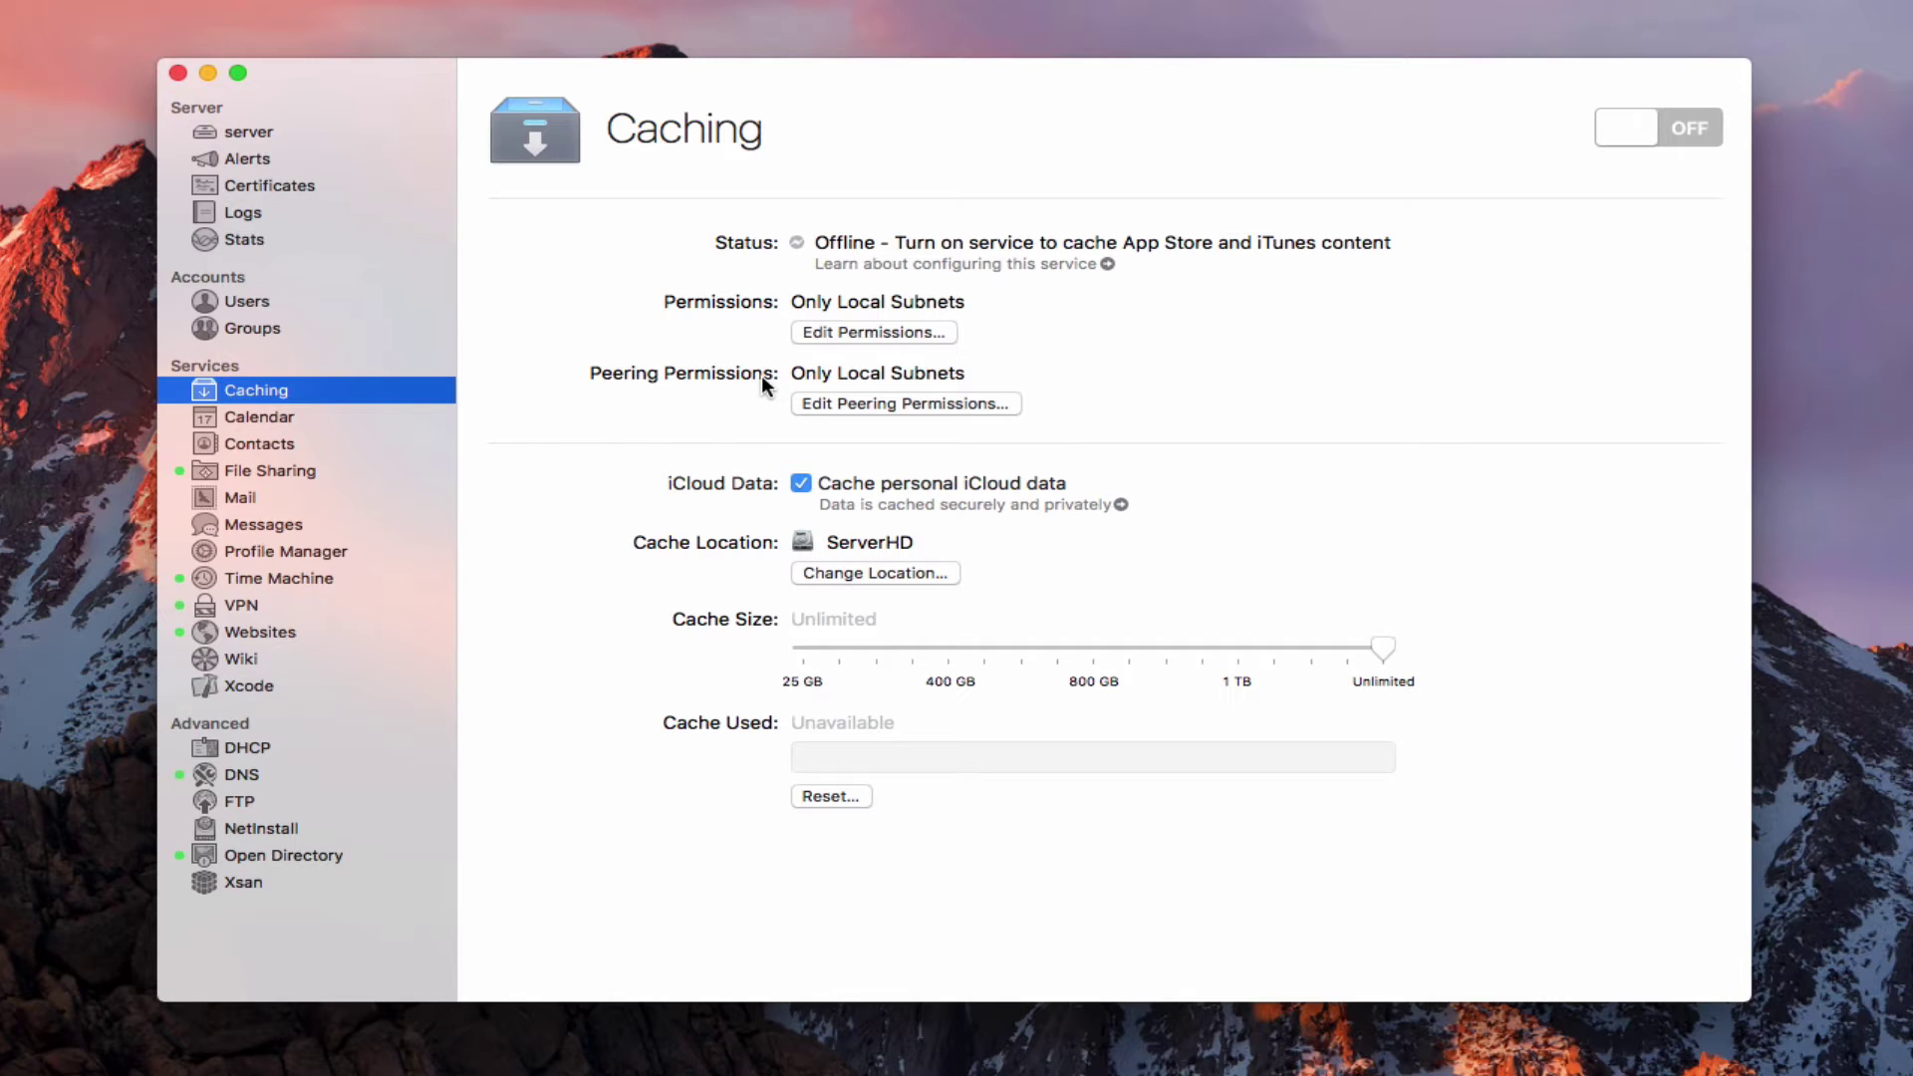
Open peering permissions and keep sharing with other caching servers limited to only local subnets.
left_click(846, 405)
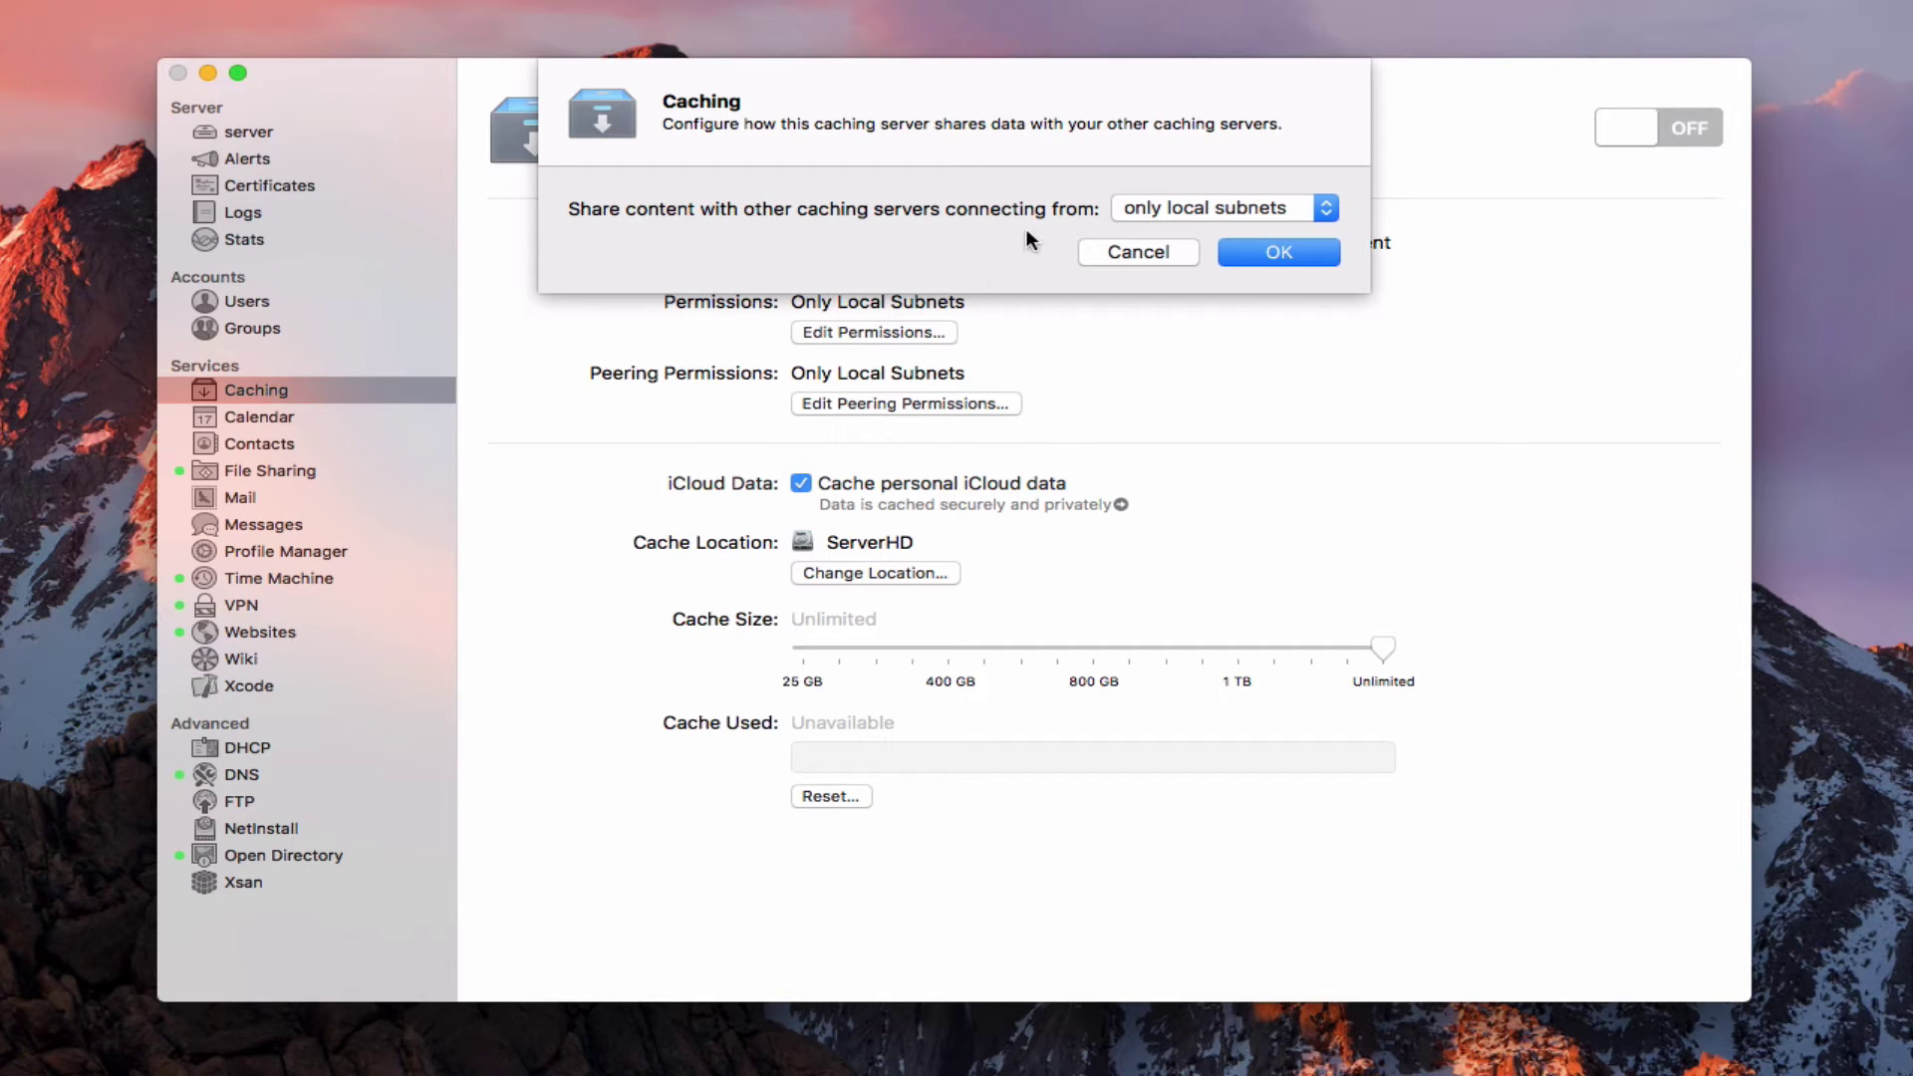
left_click(1339, 211)
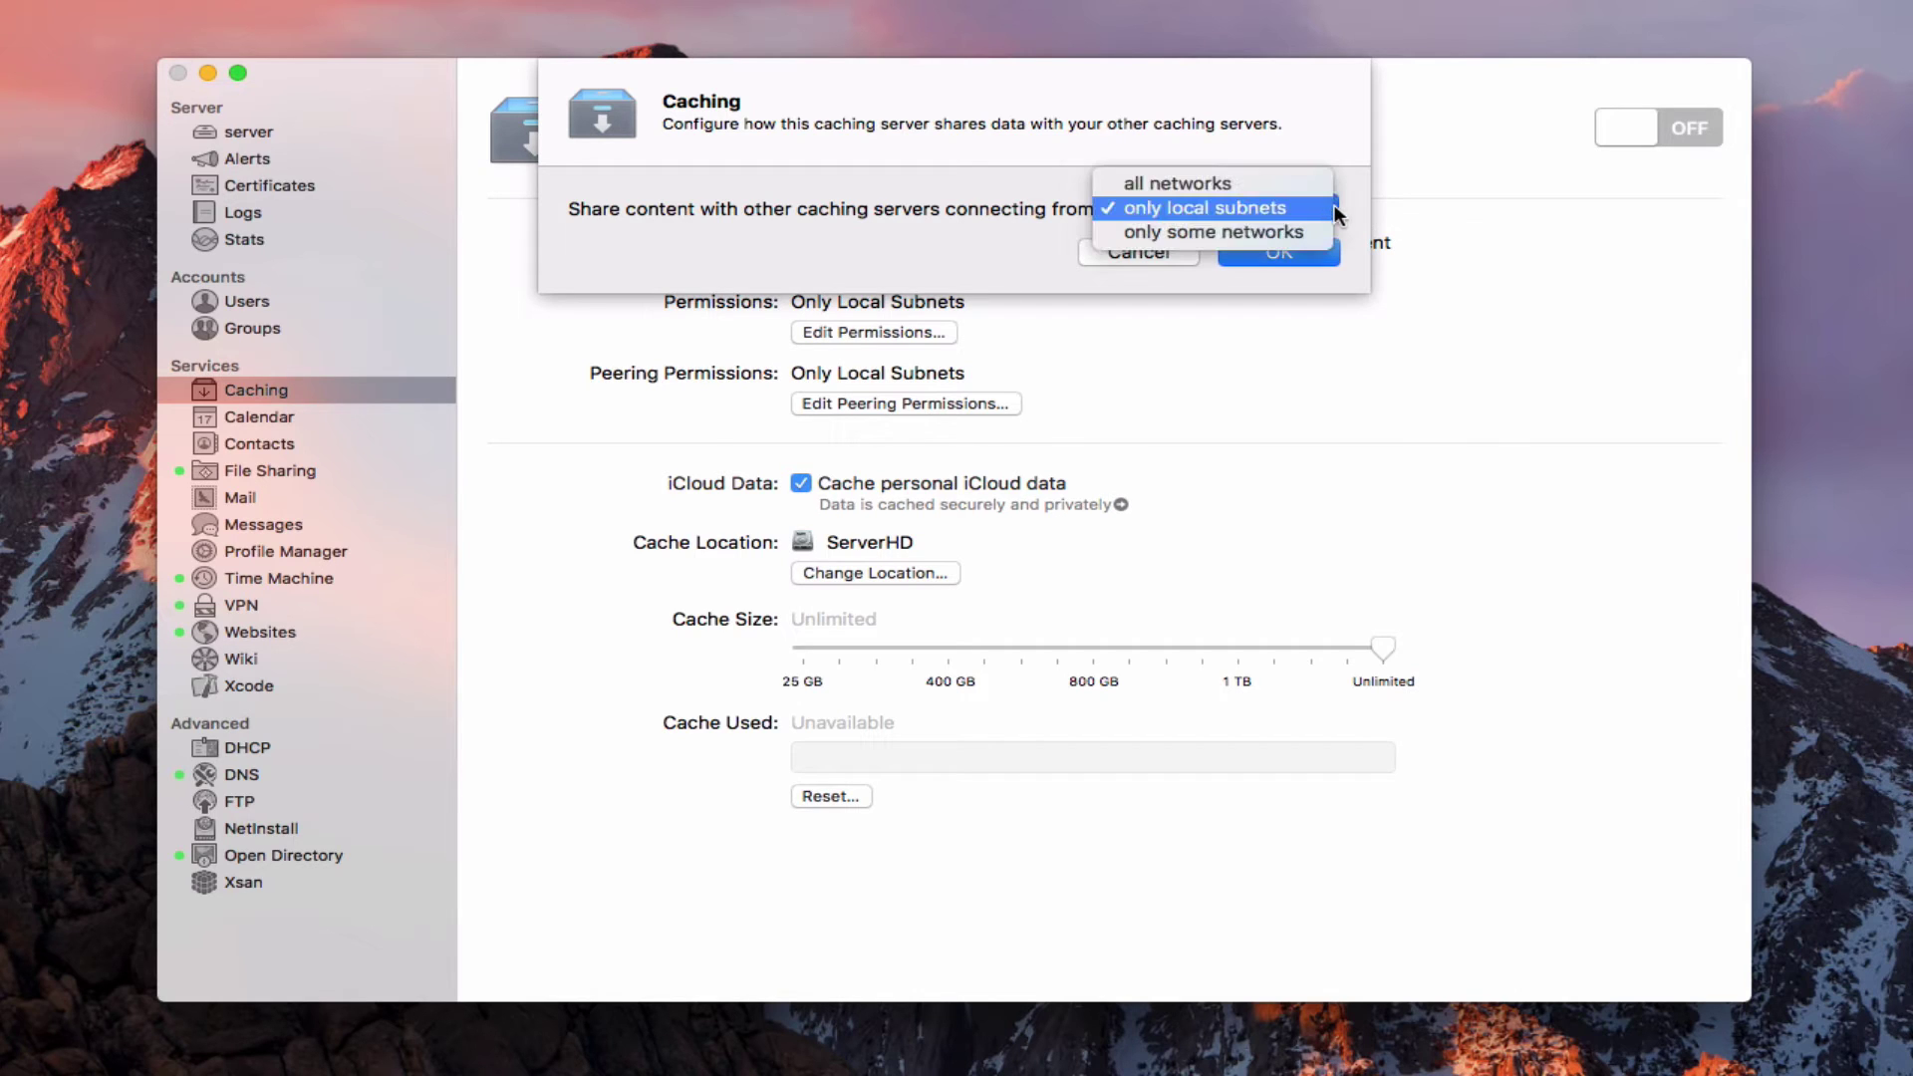
left_click(853, 223)
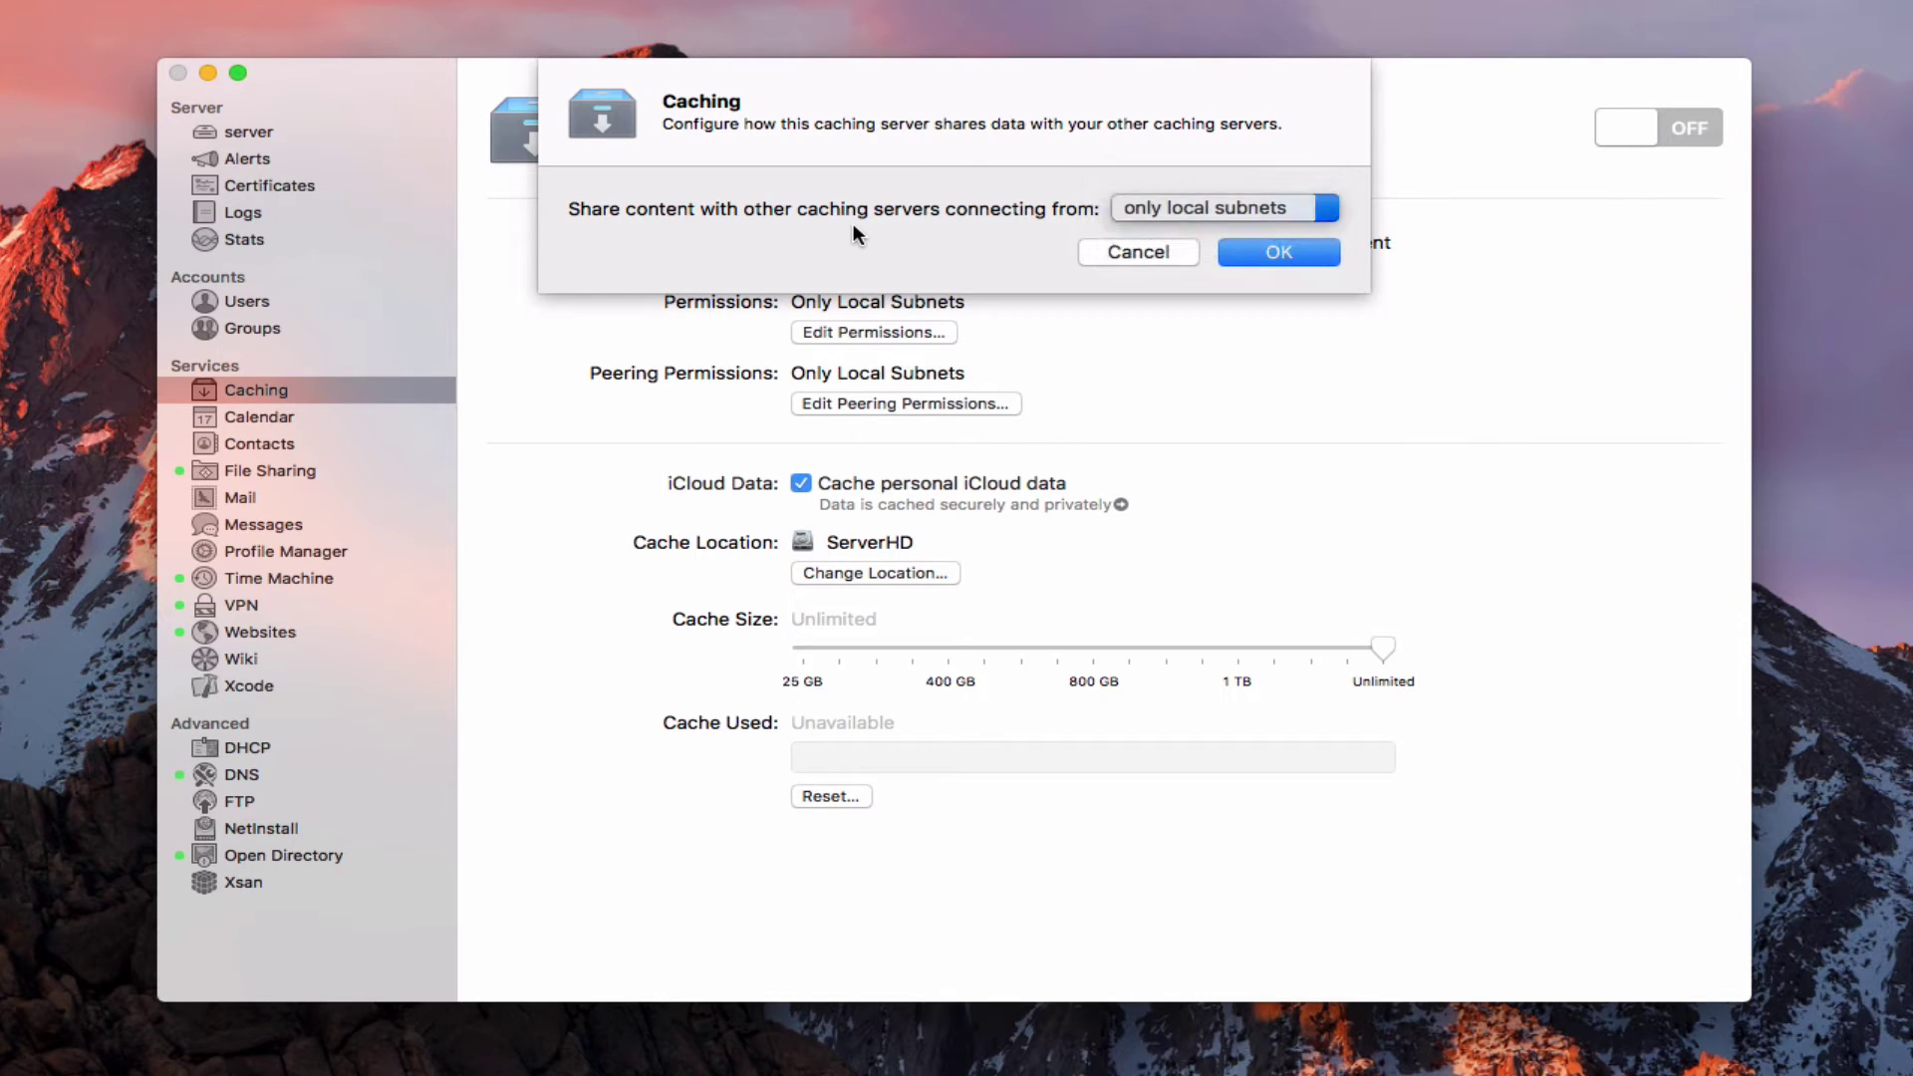
Cancel the peering permissions sheet, leaving it at Only Local Subnets.
left_click(1113, 253)
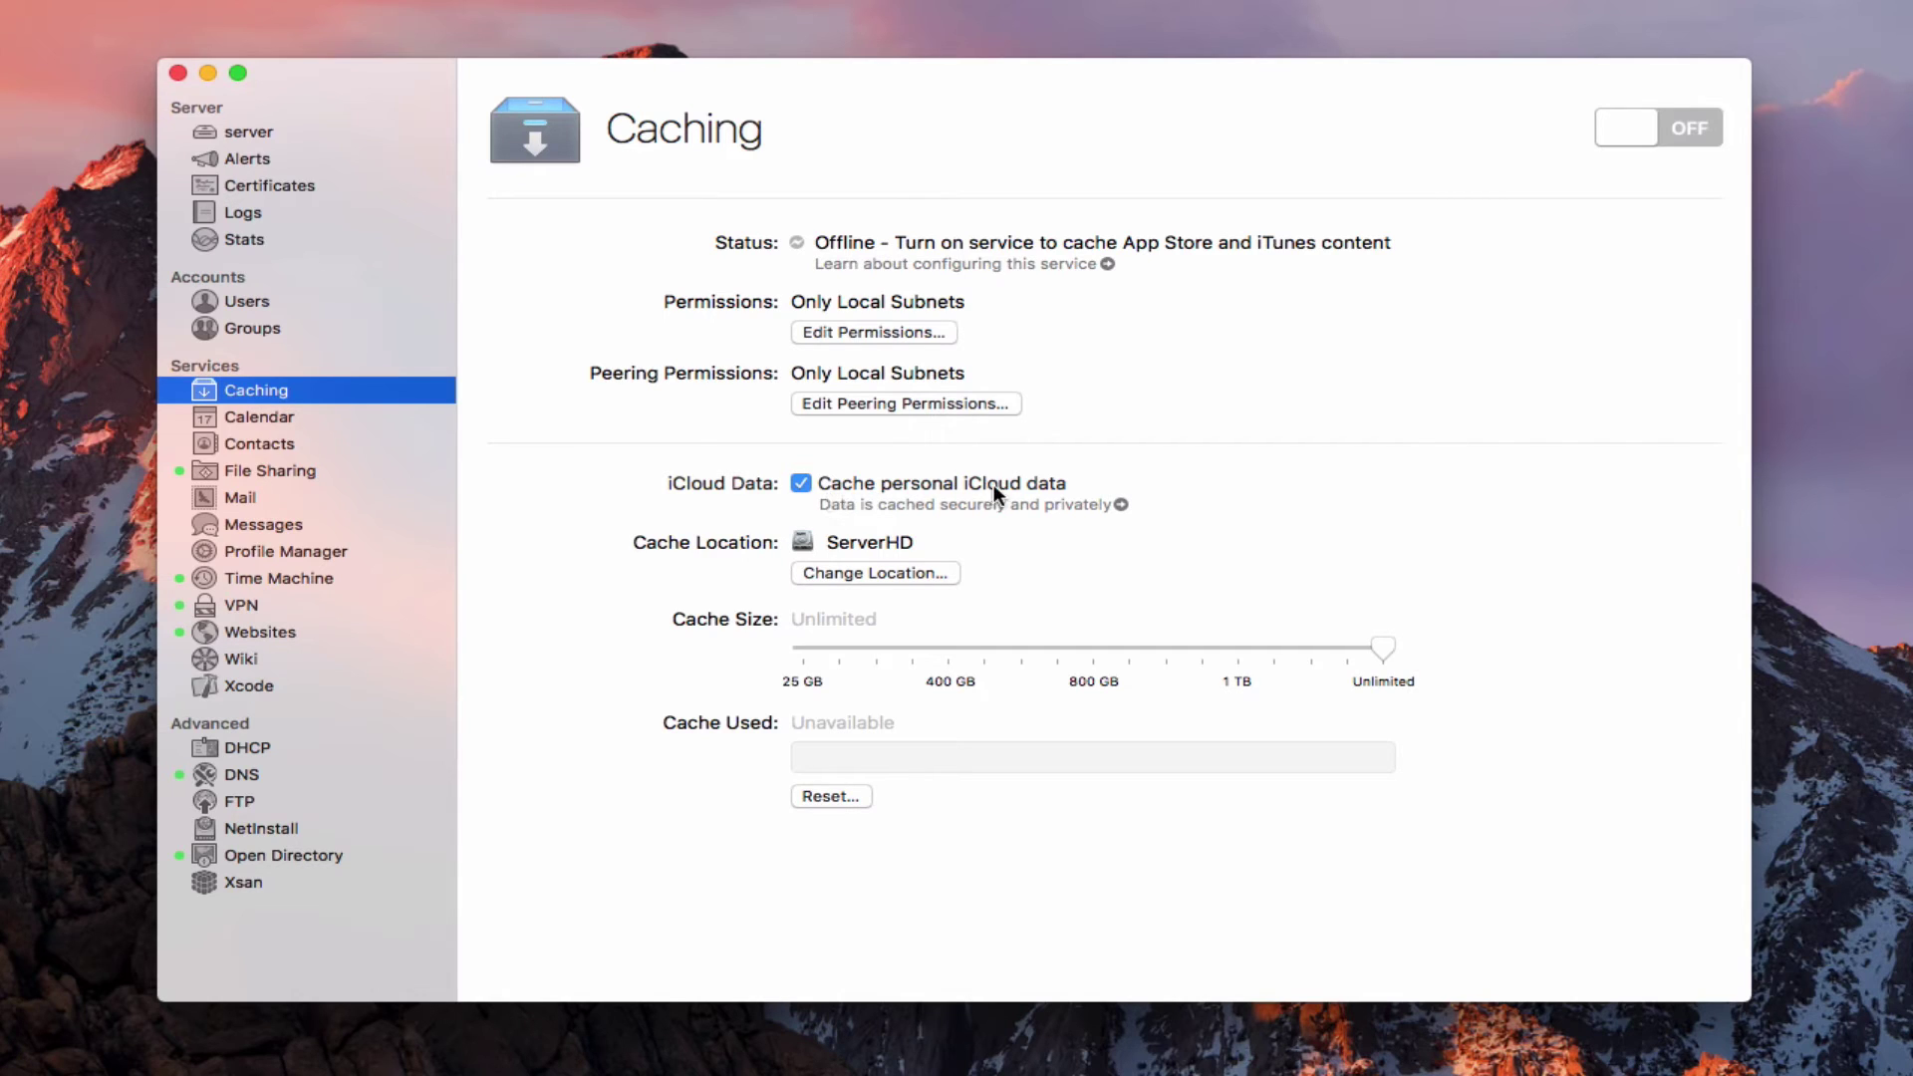
Disable 'Cache personal iCloud data' and confirm the change.
left_click(800, 483)
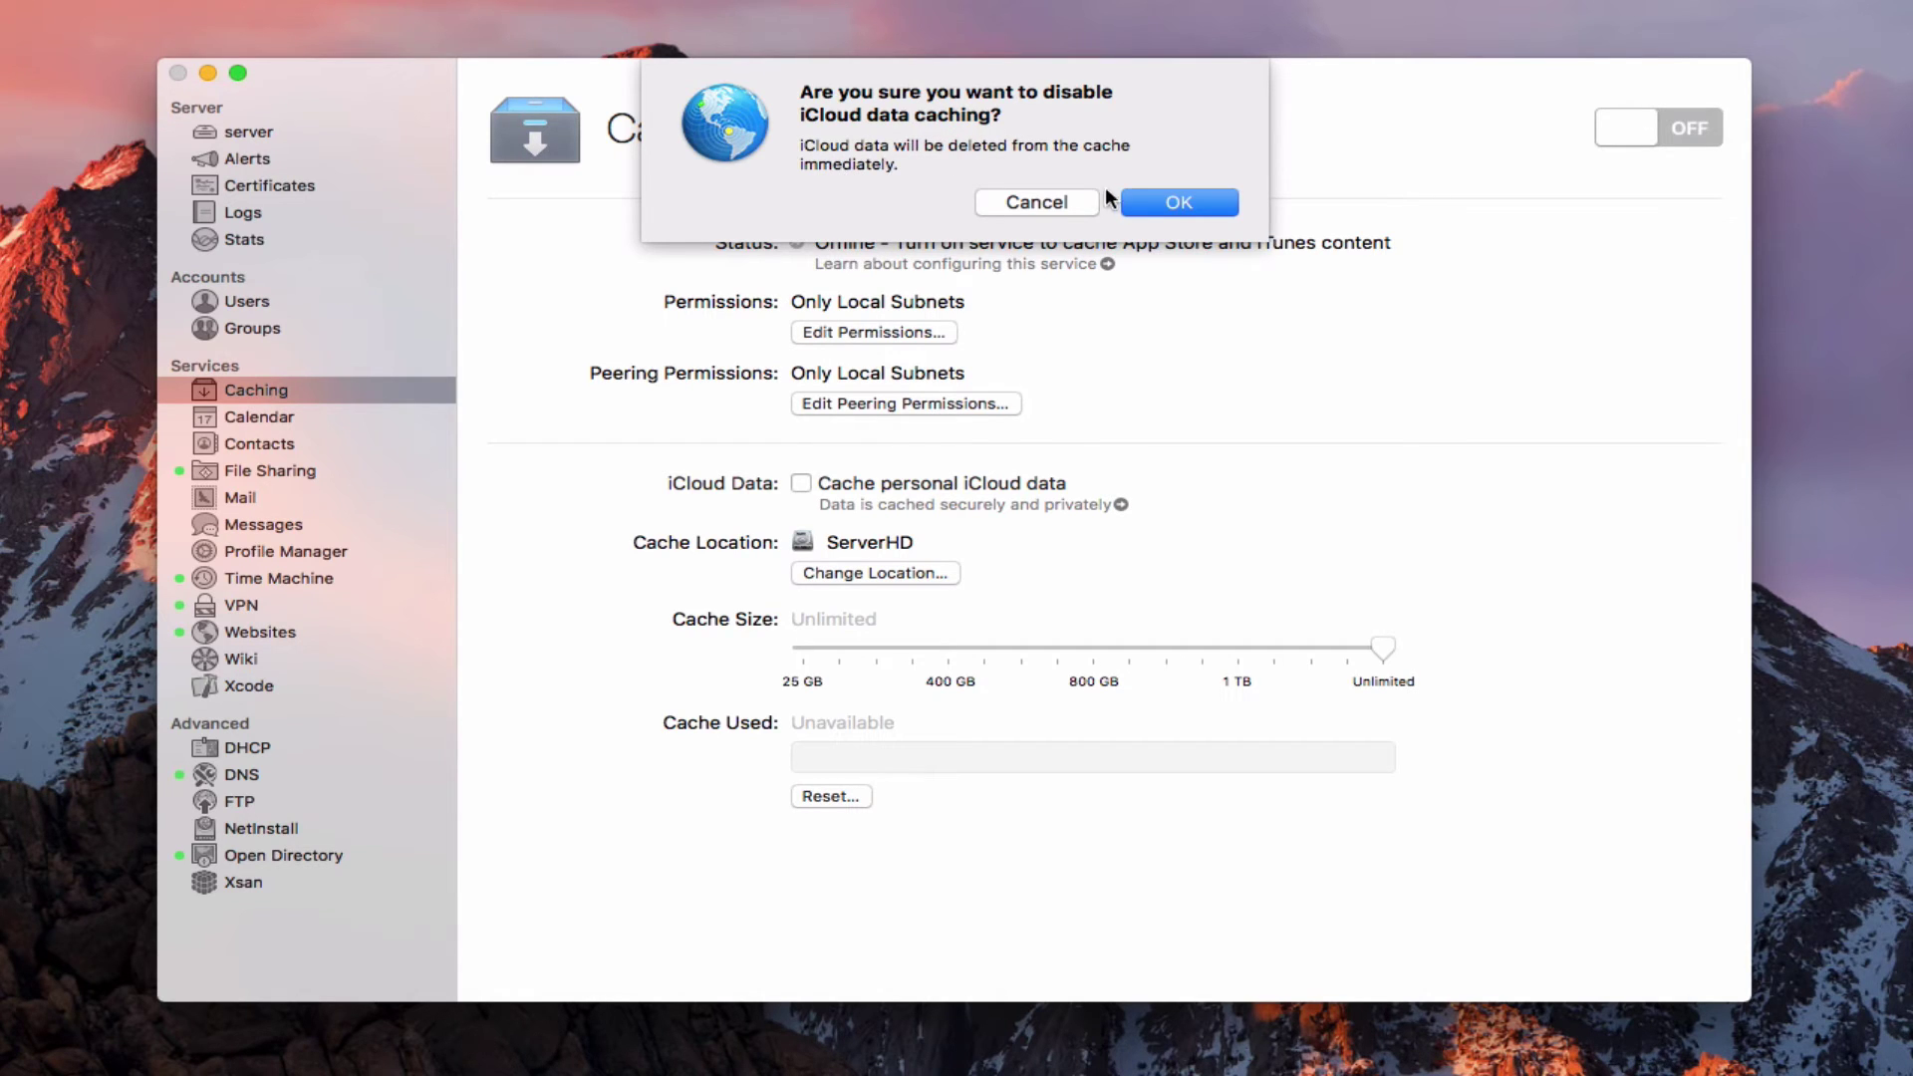
left_click(1145, 204)
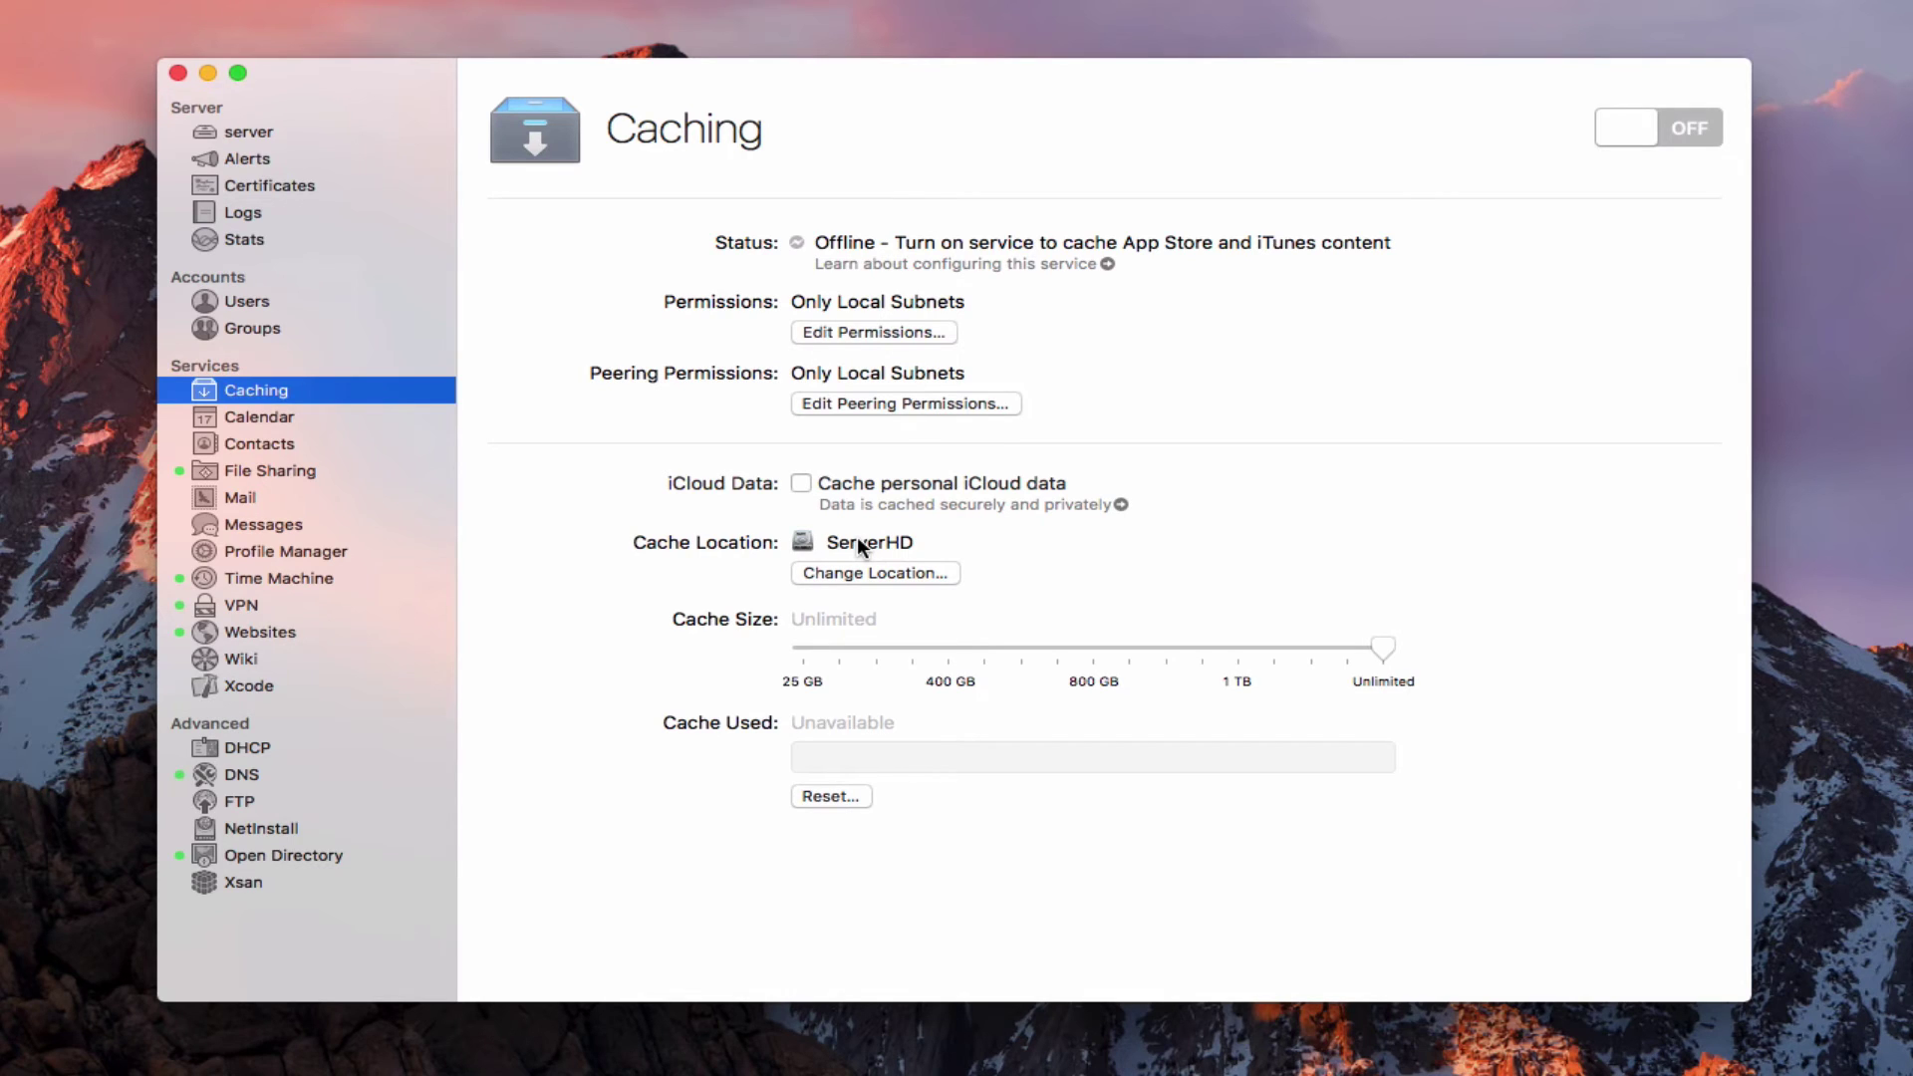
left_click(847, 574)
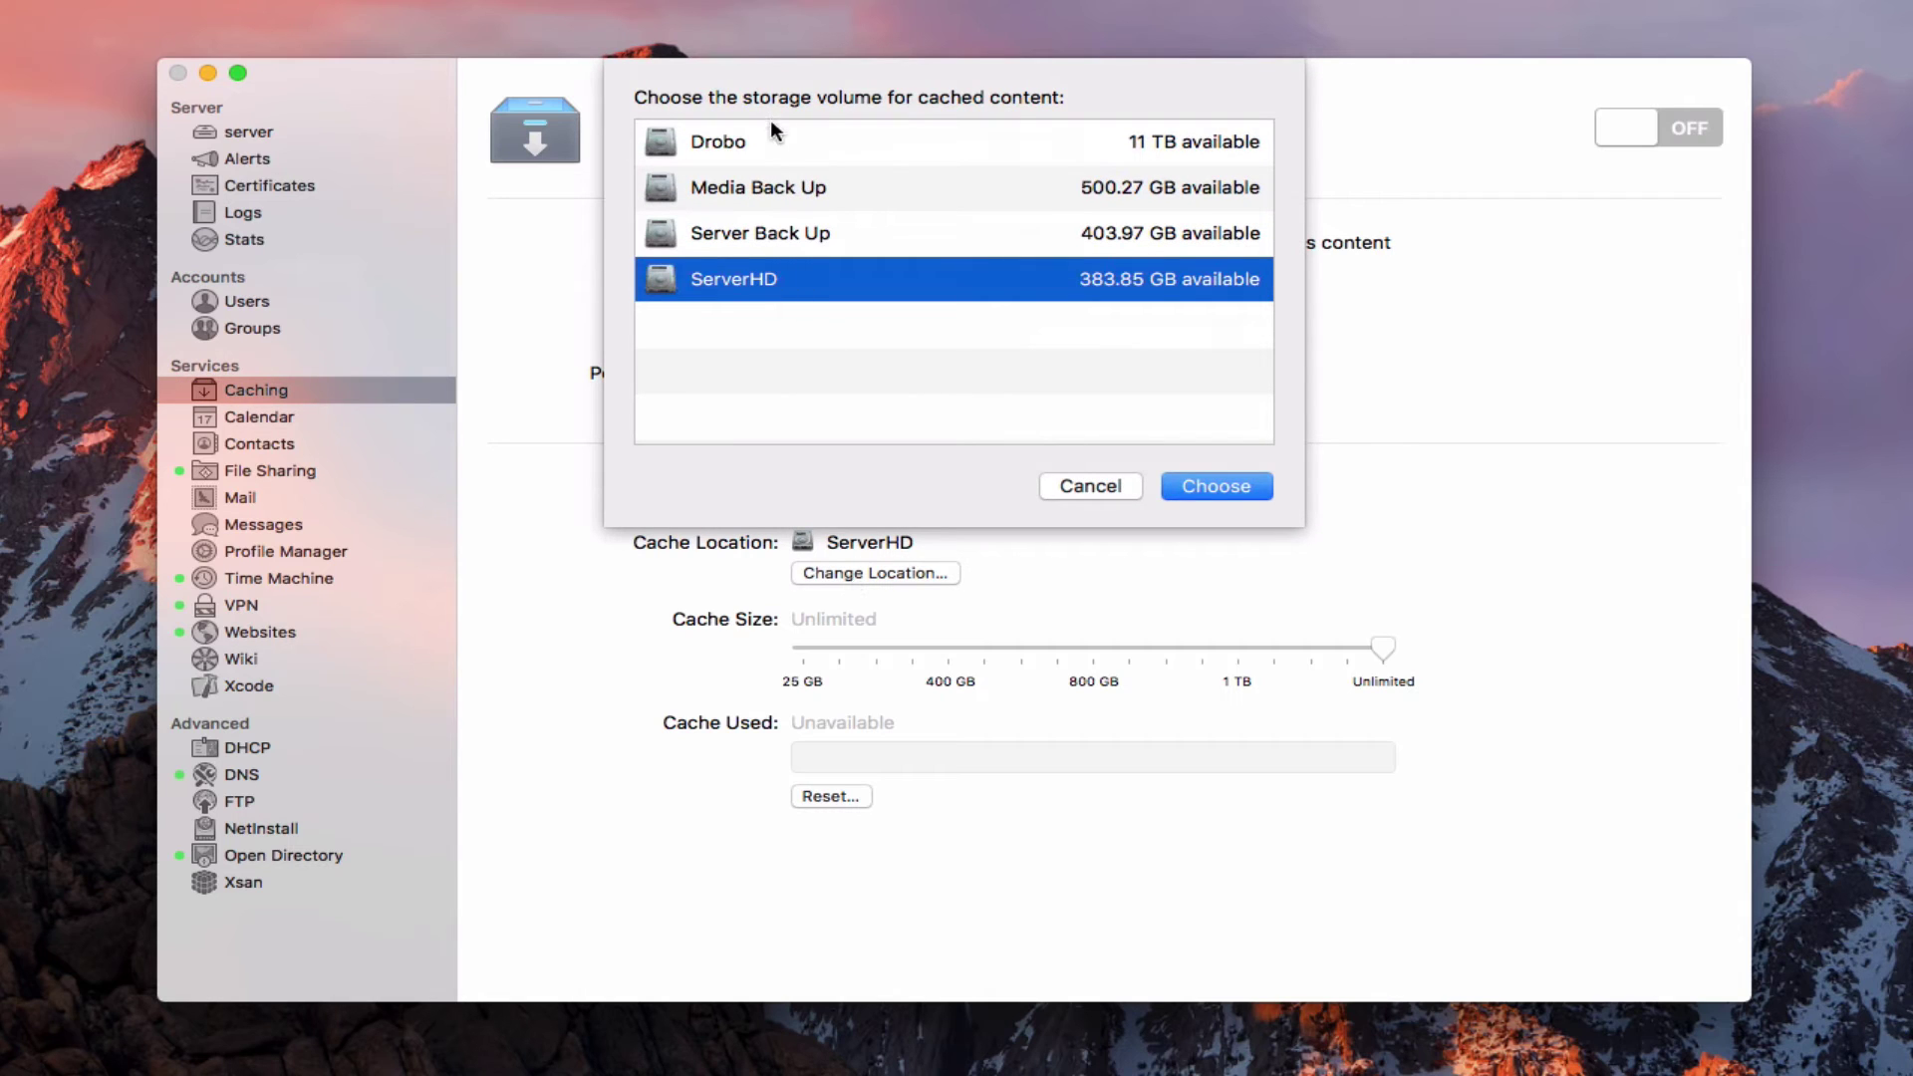
left_click(720, 141)
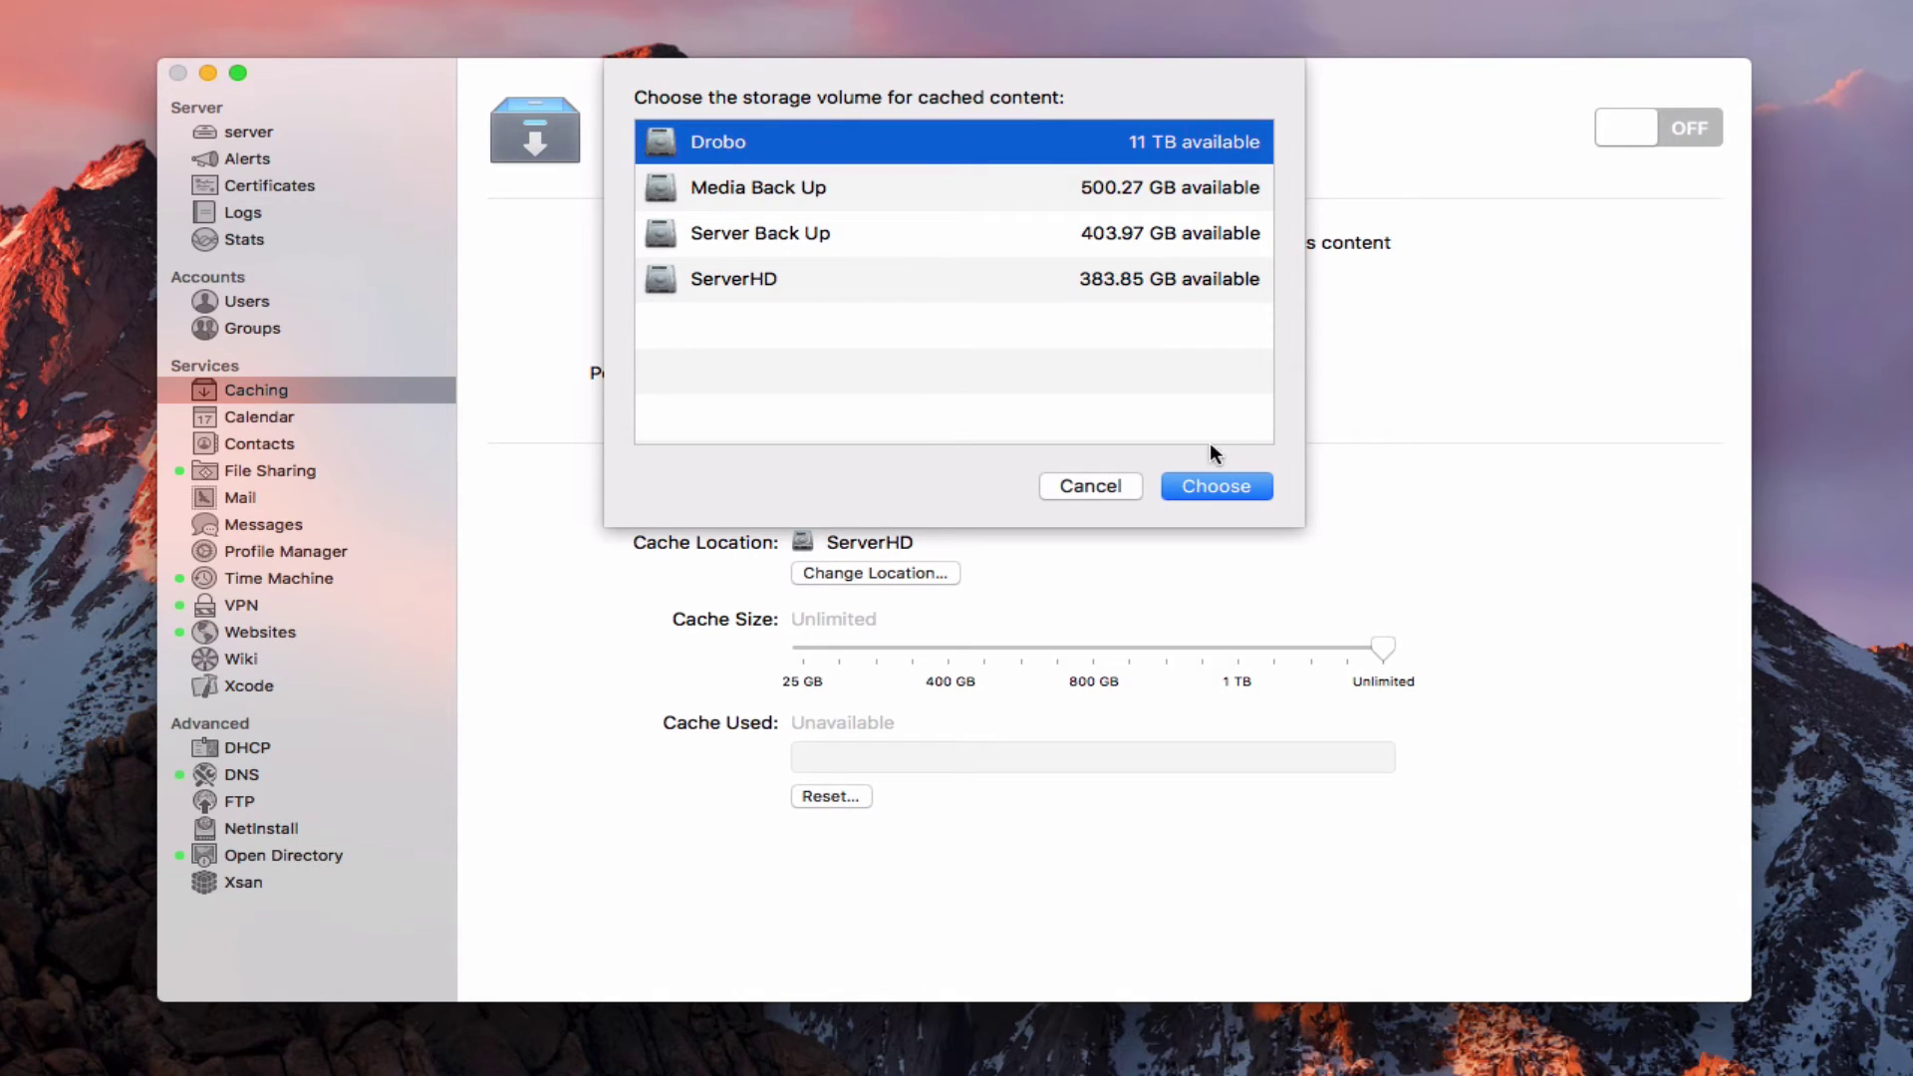
left_click(1194, 488)
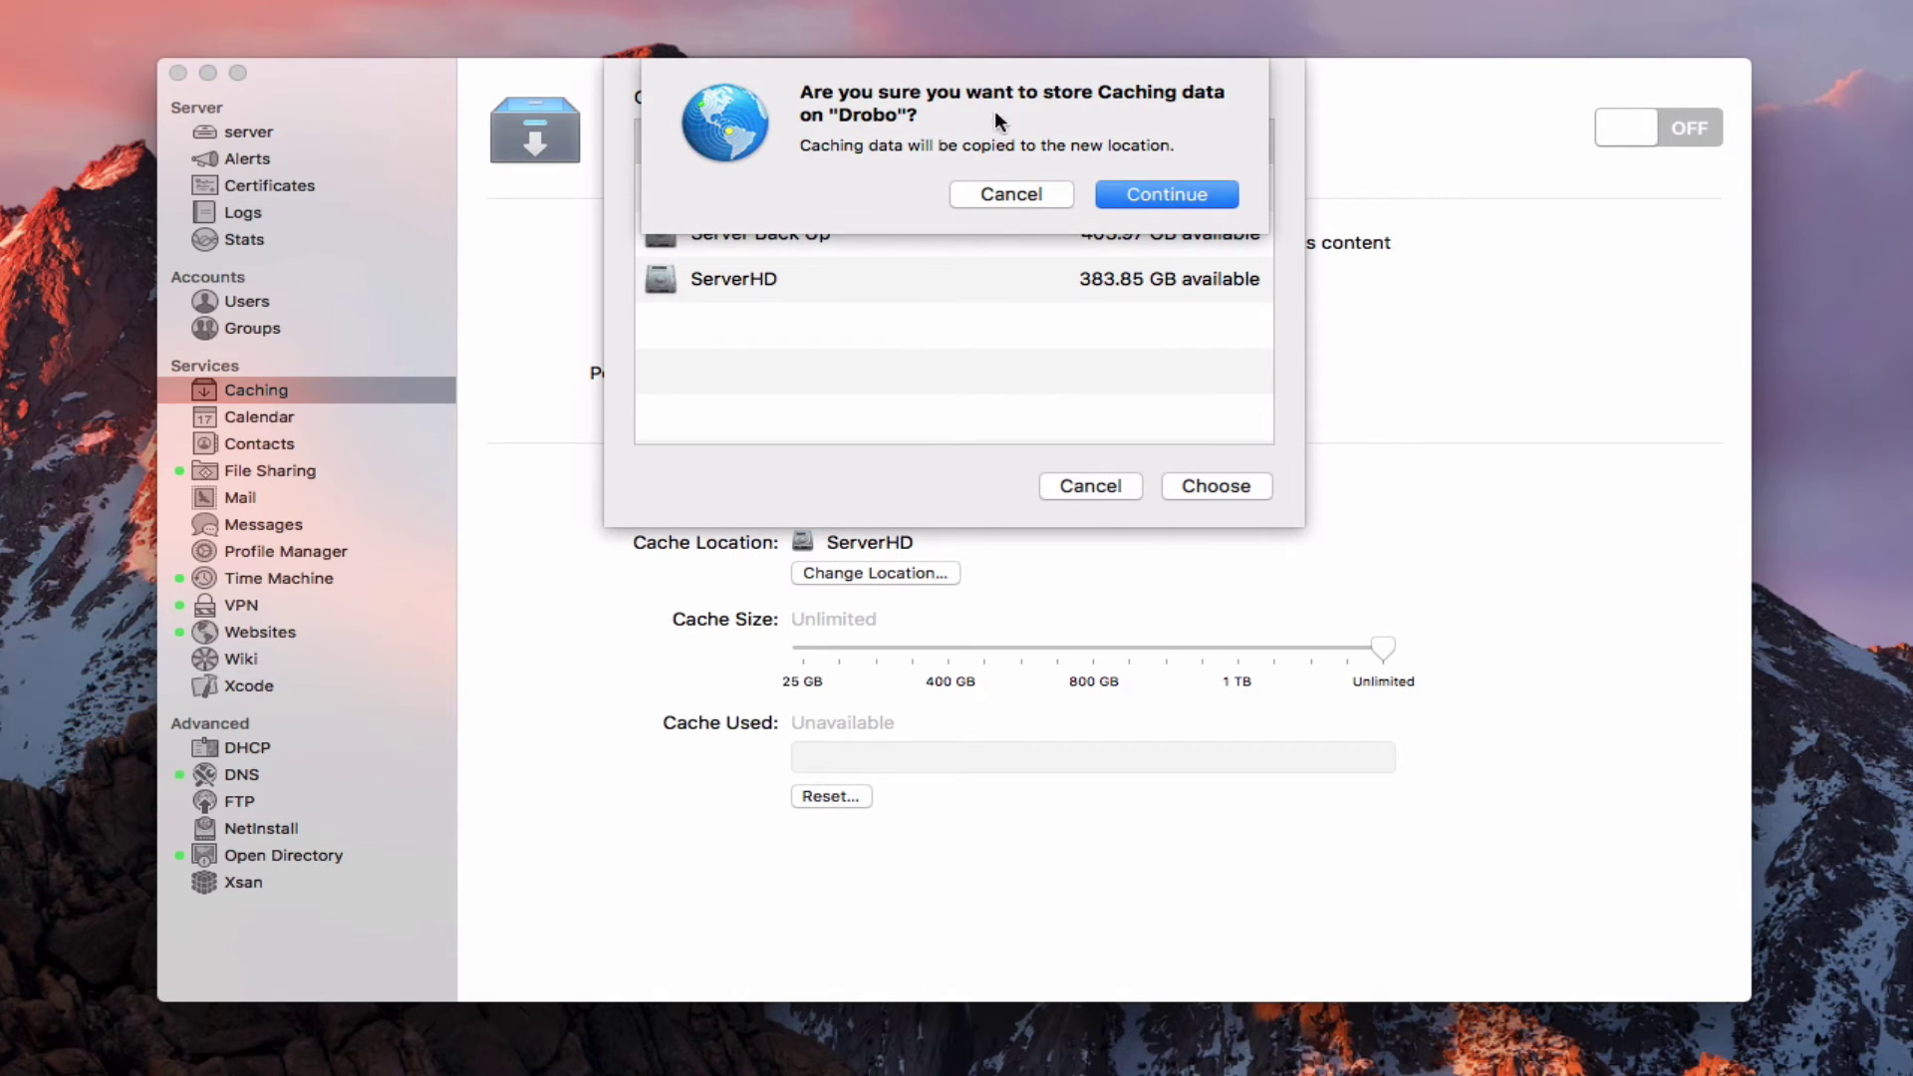
left_click(1126, 193)
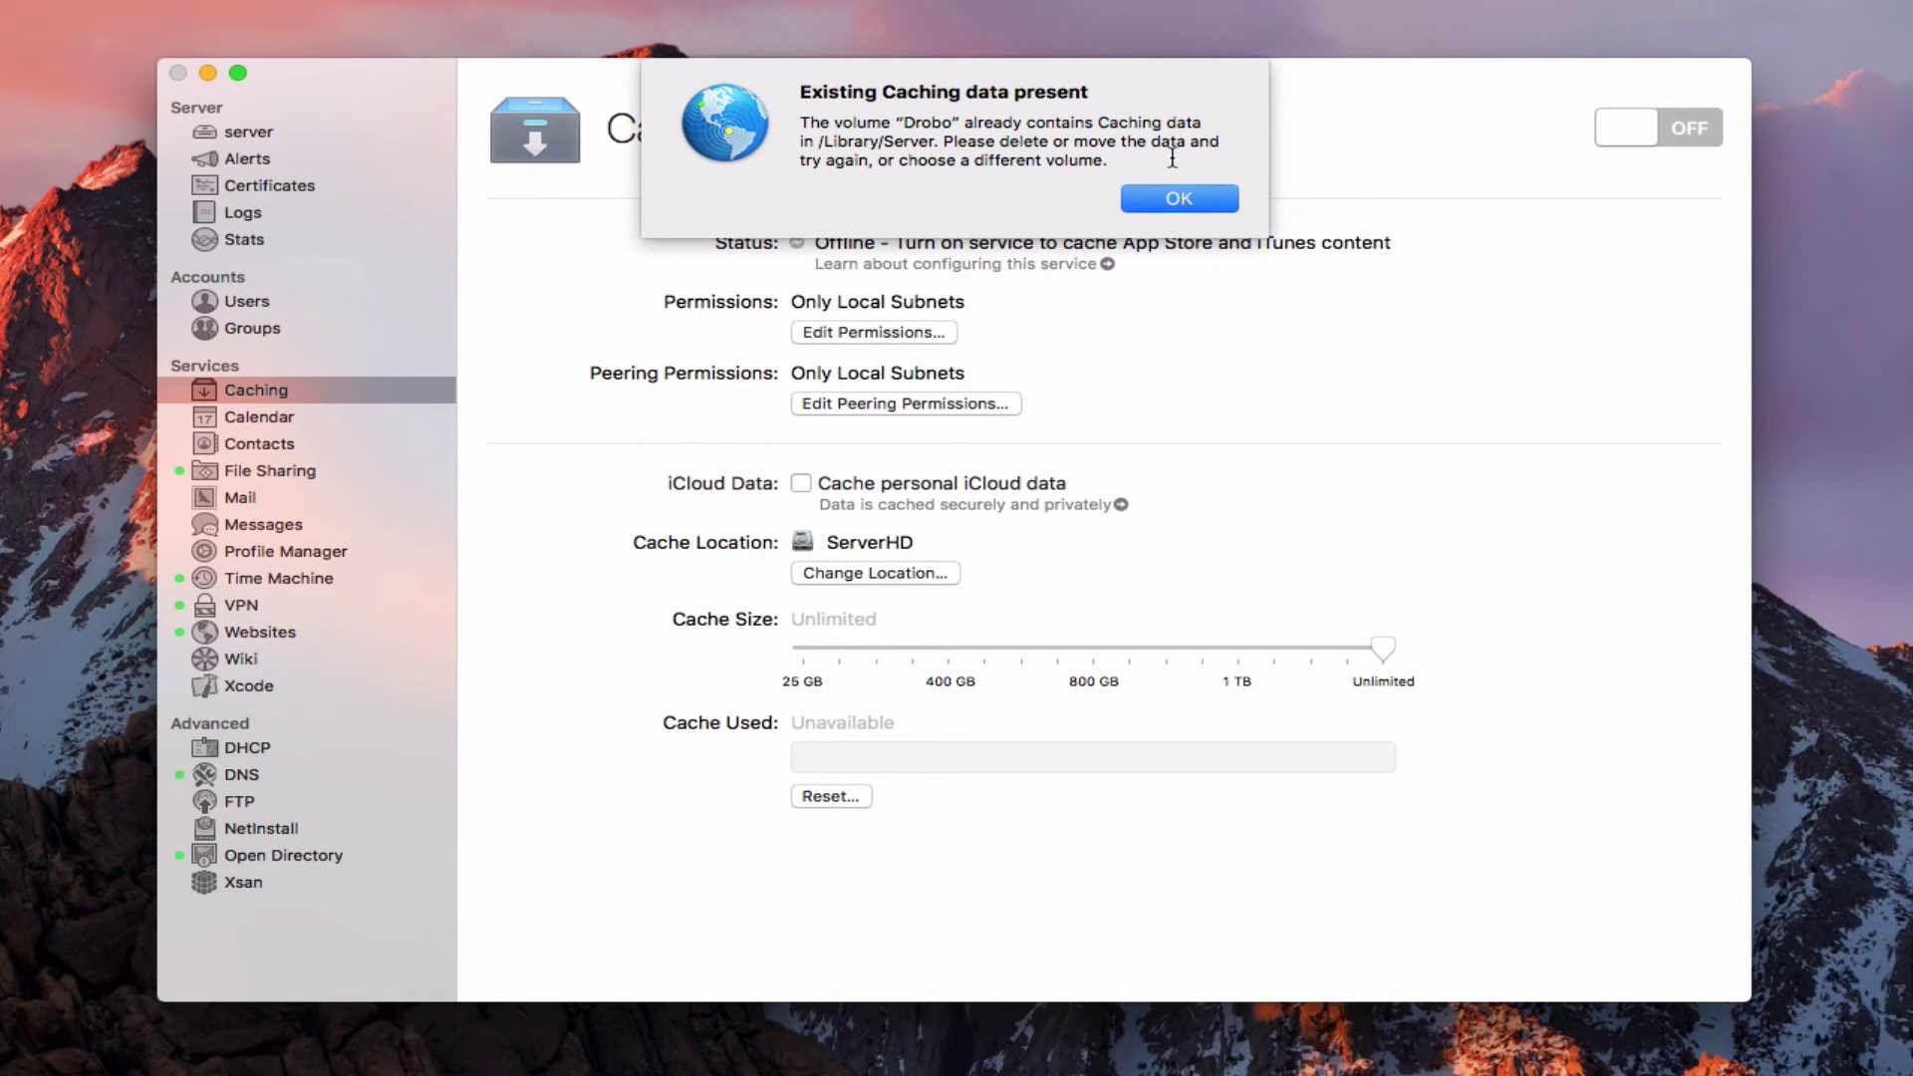
left_click(1157, 198)
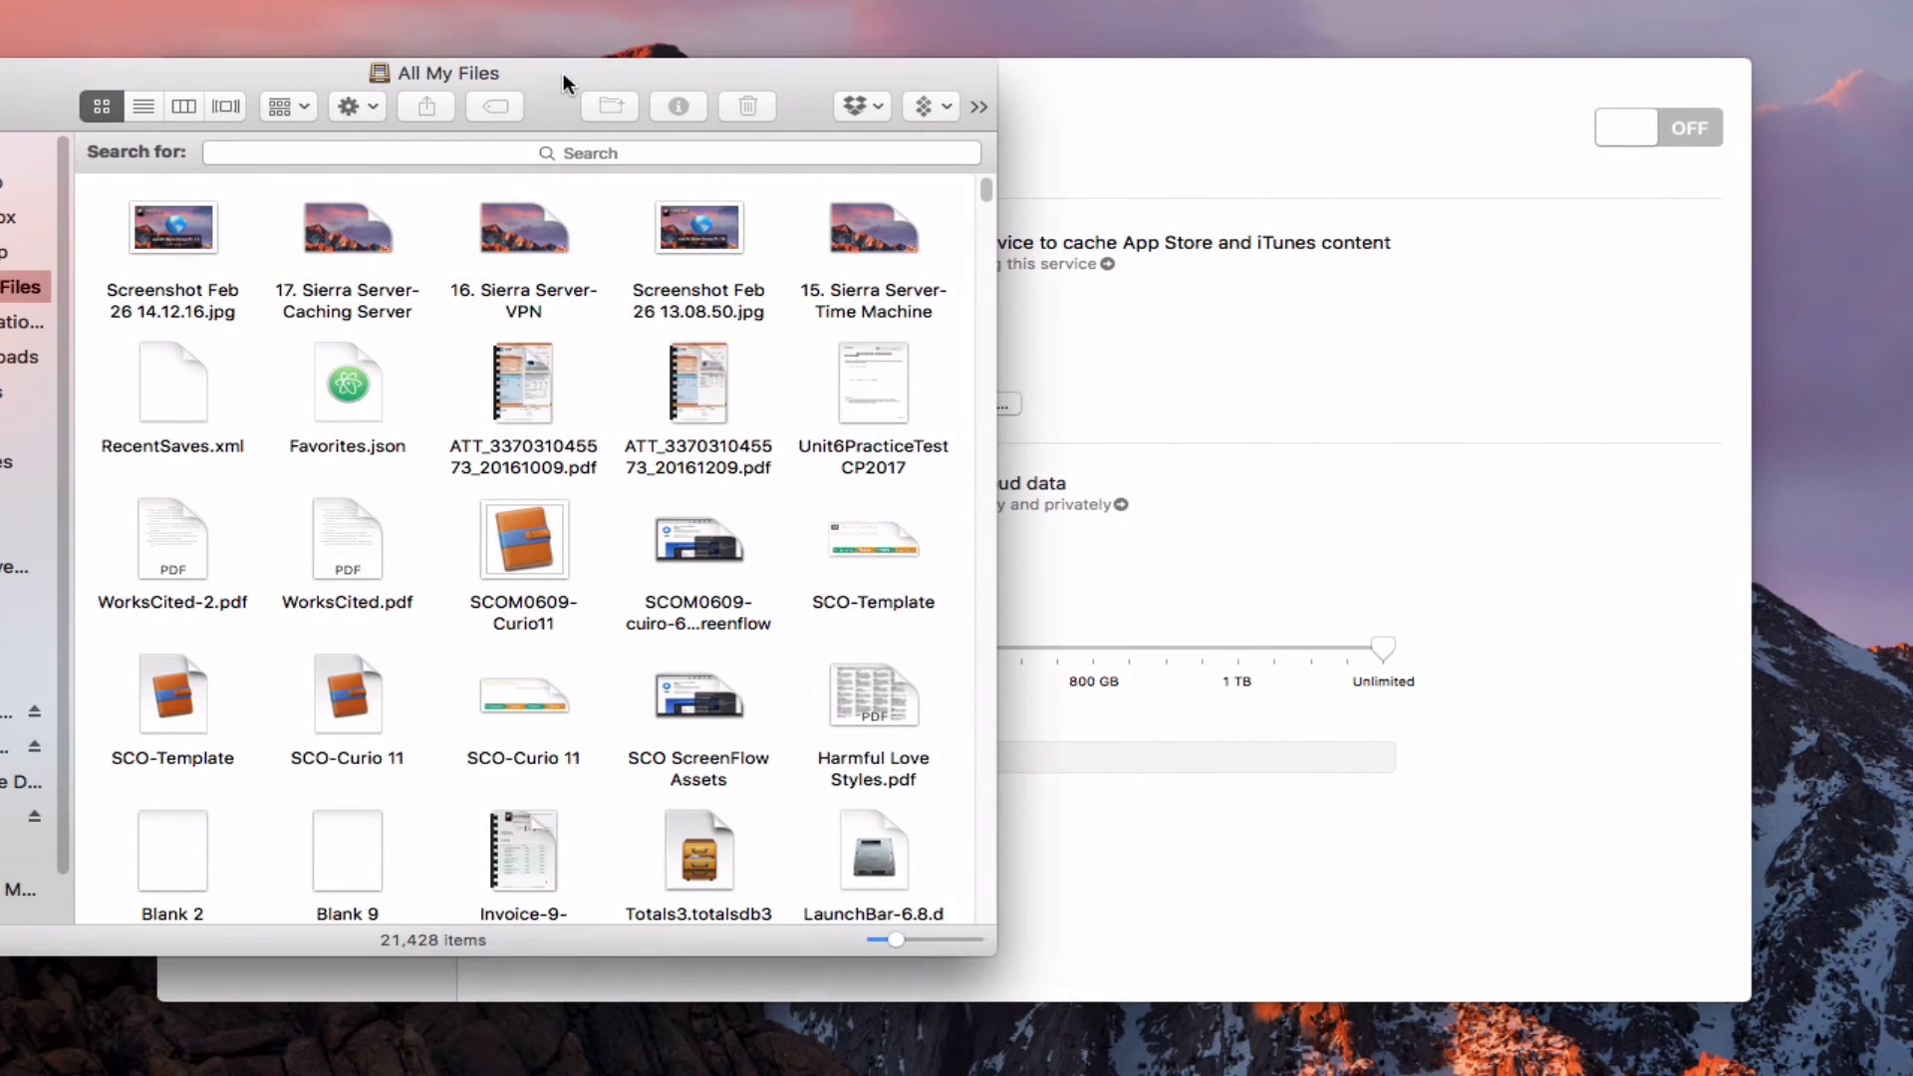
Show the Drobo volume in column view and browse to Library > Server.
left_click_drag(564, 74, 1164, 83)
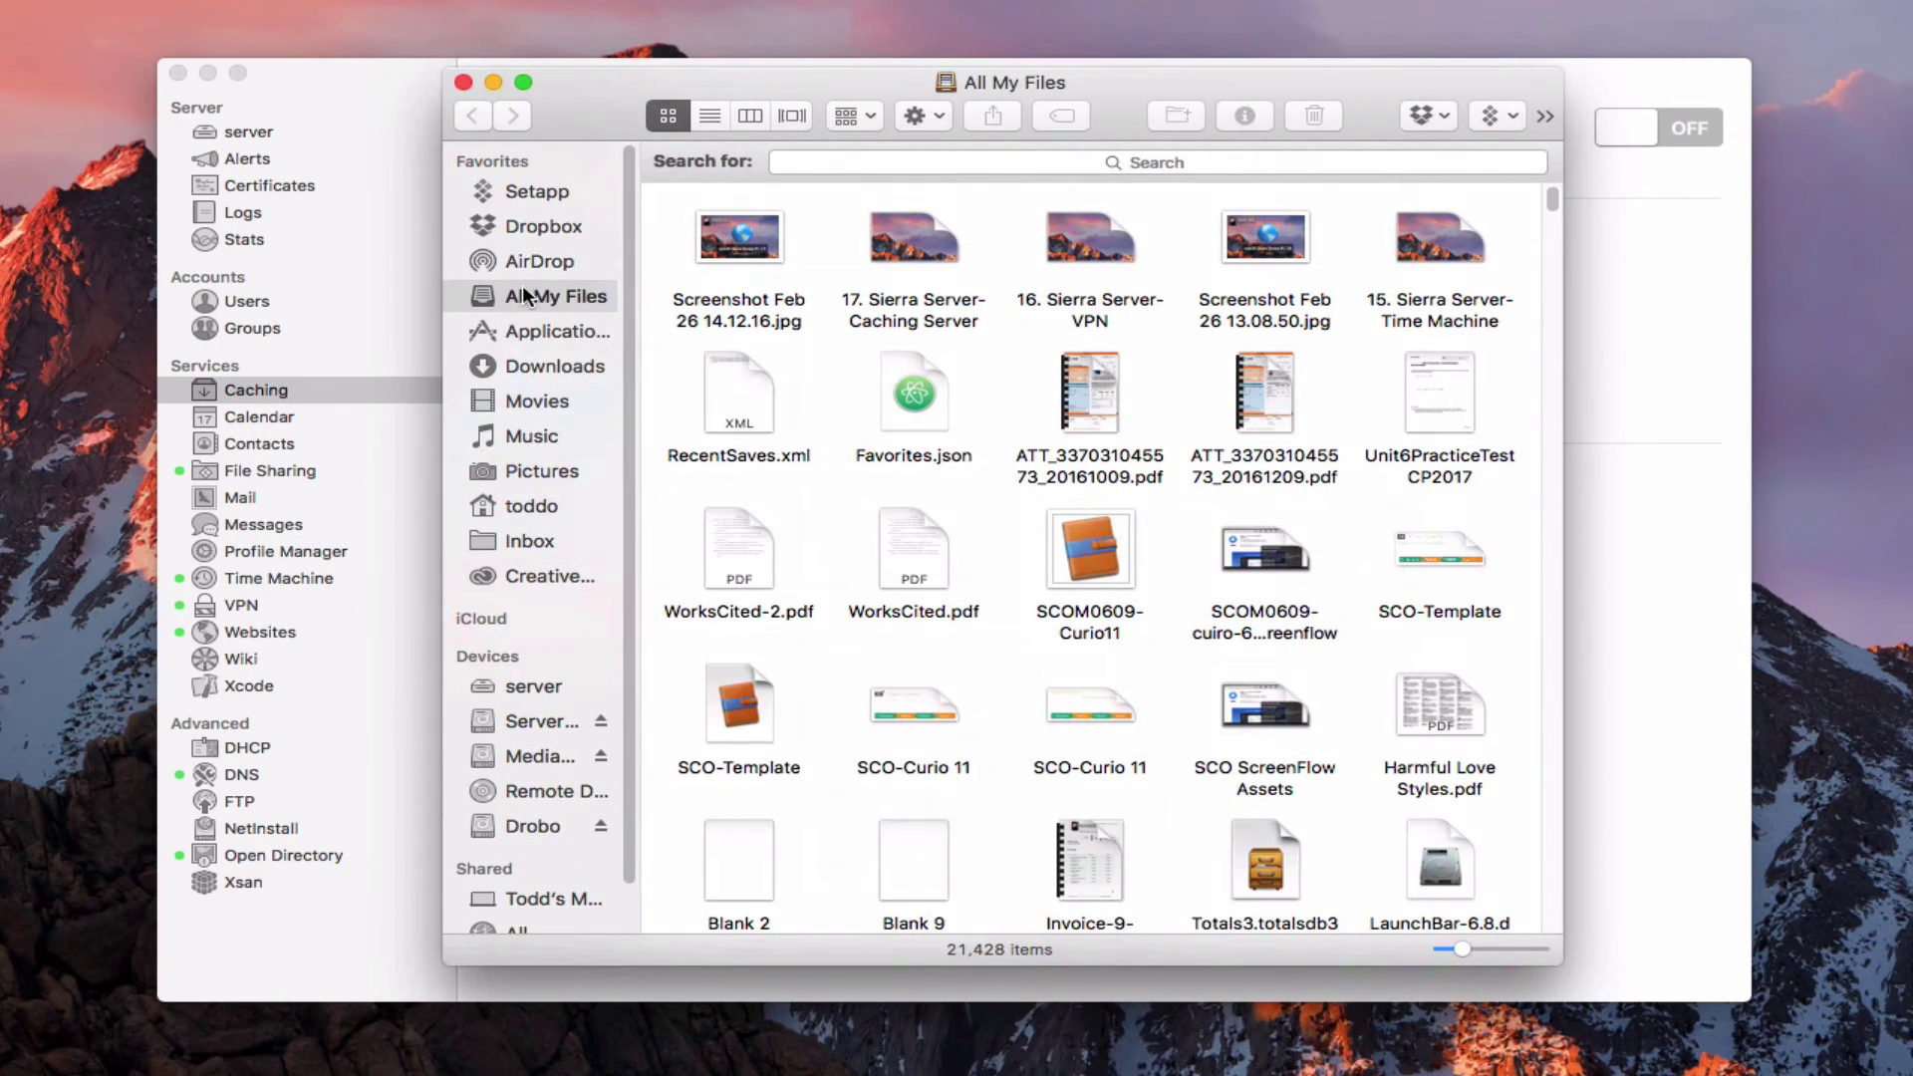
left_click(536, 824)
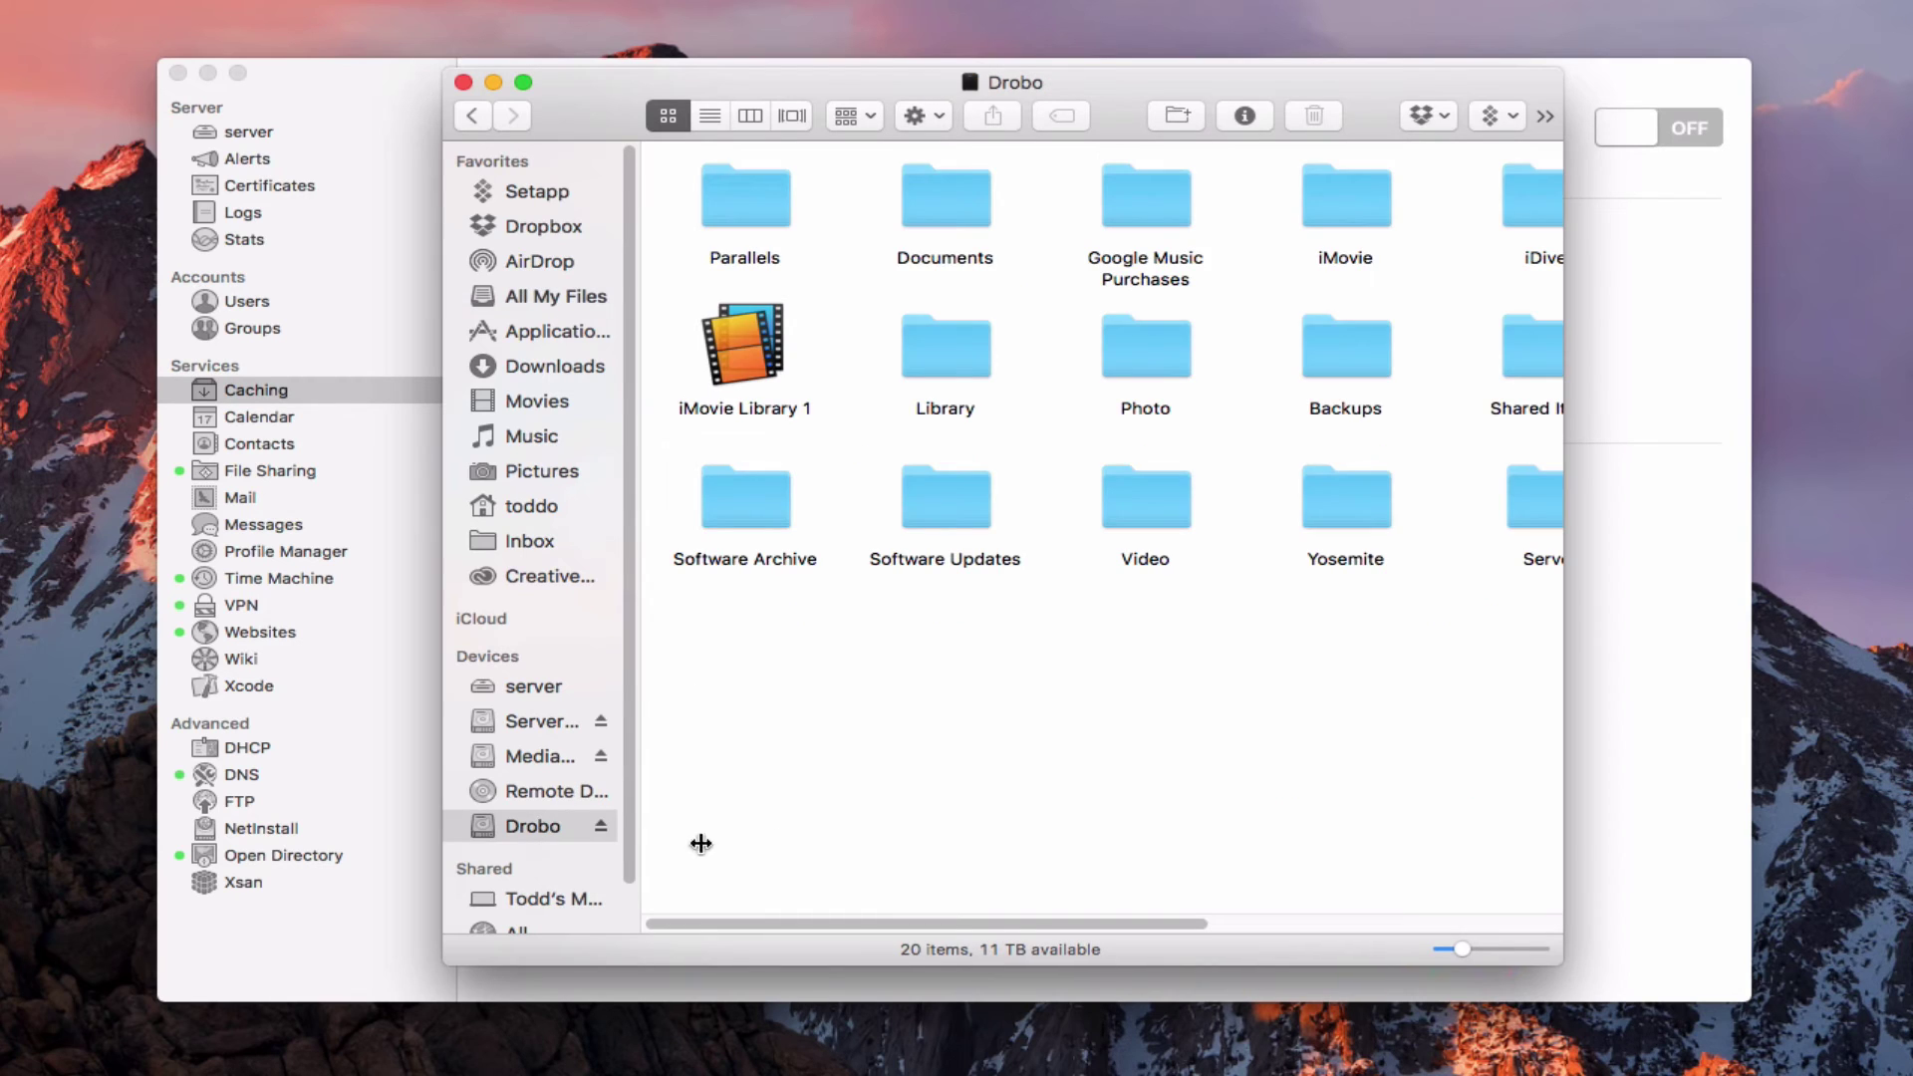
left_click(750, 117)
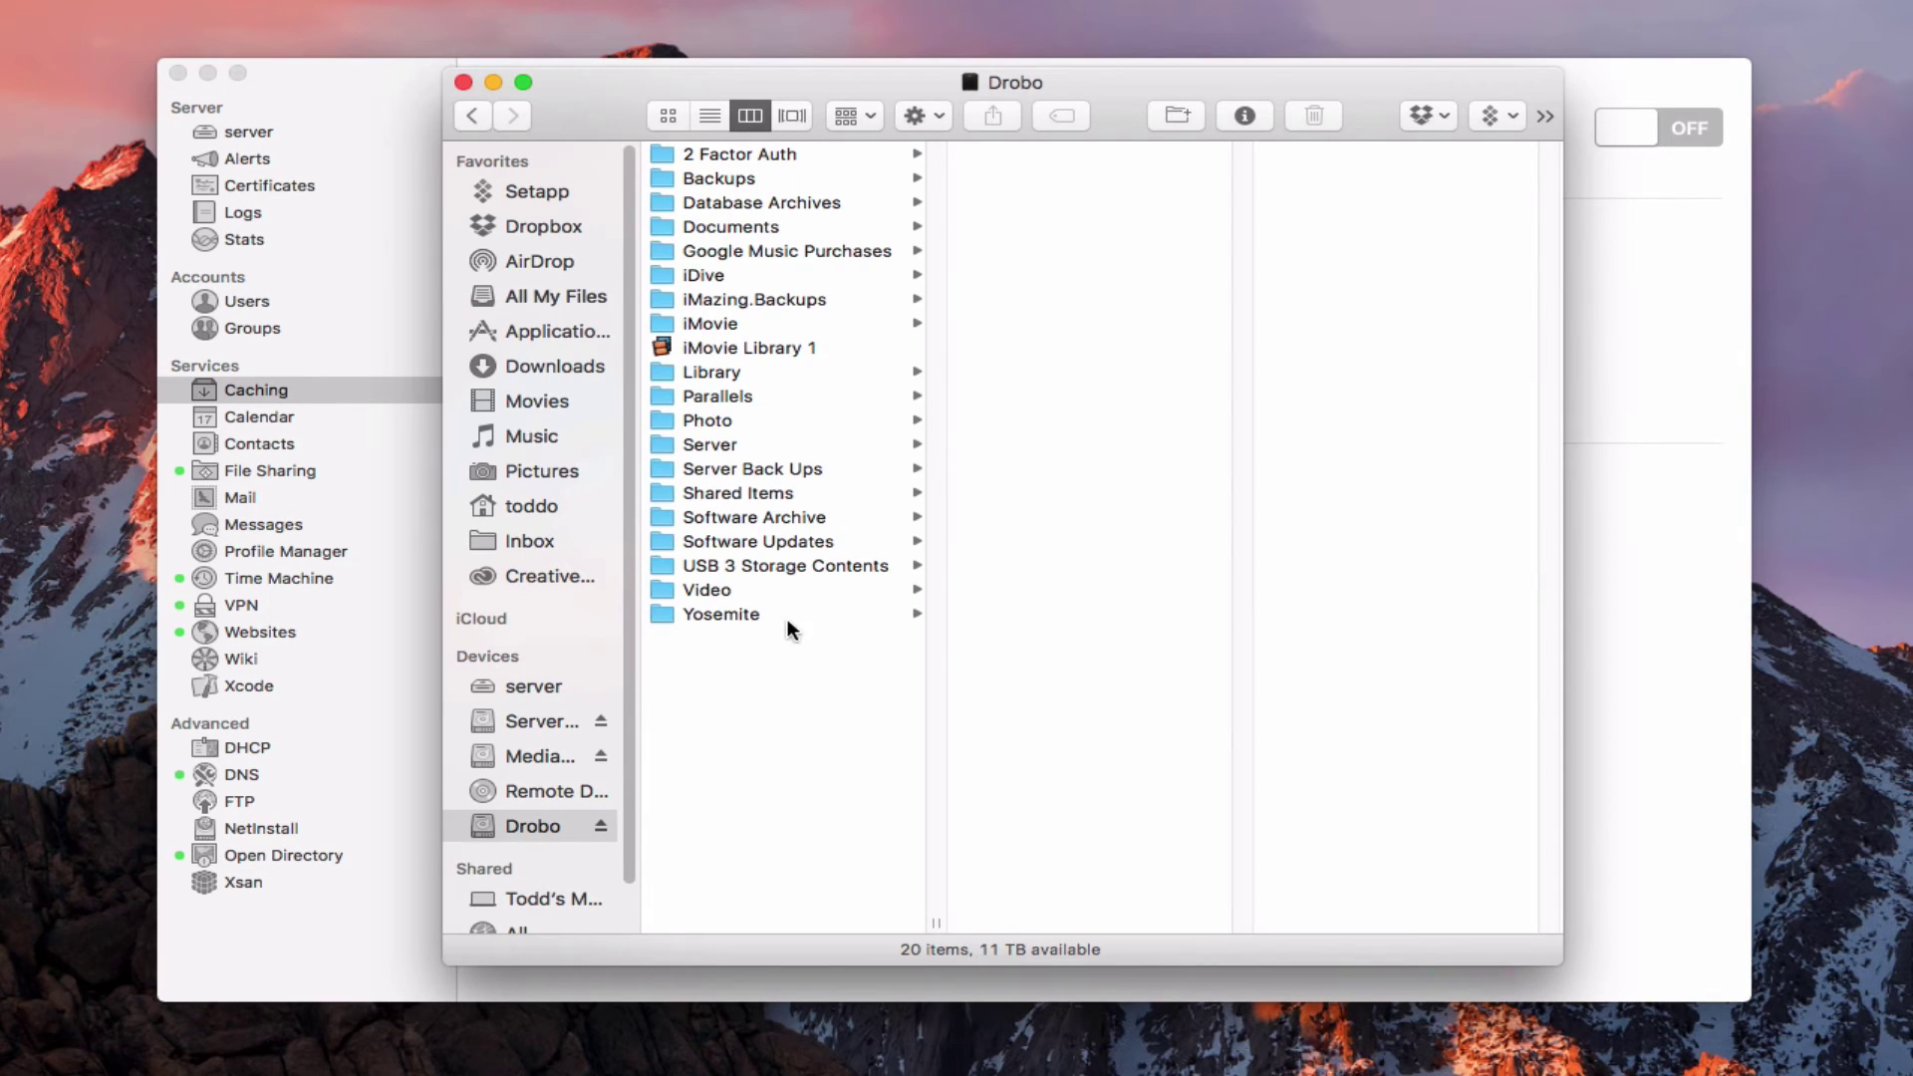
left_click(712, 445)
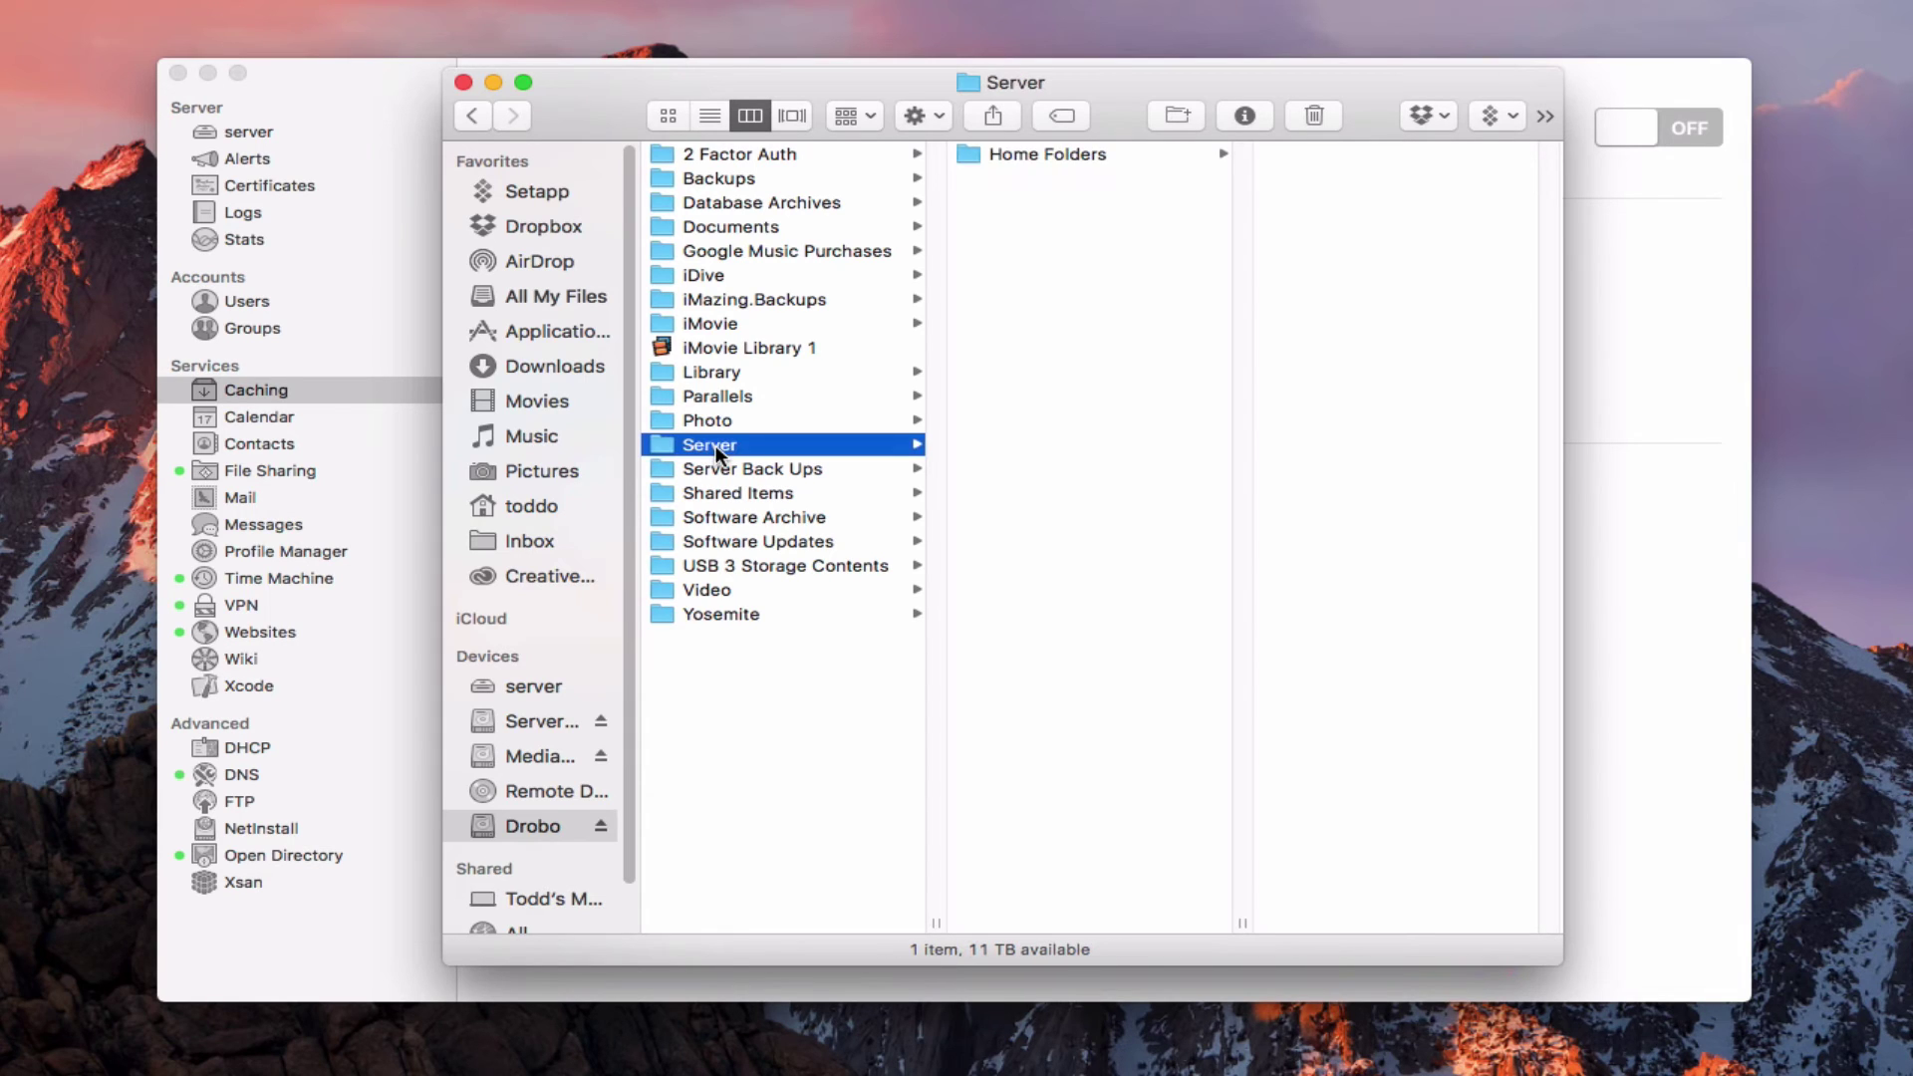
left_click(745, 493)
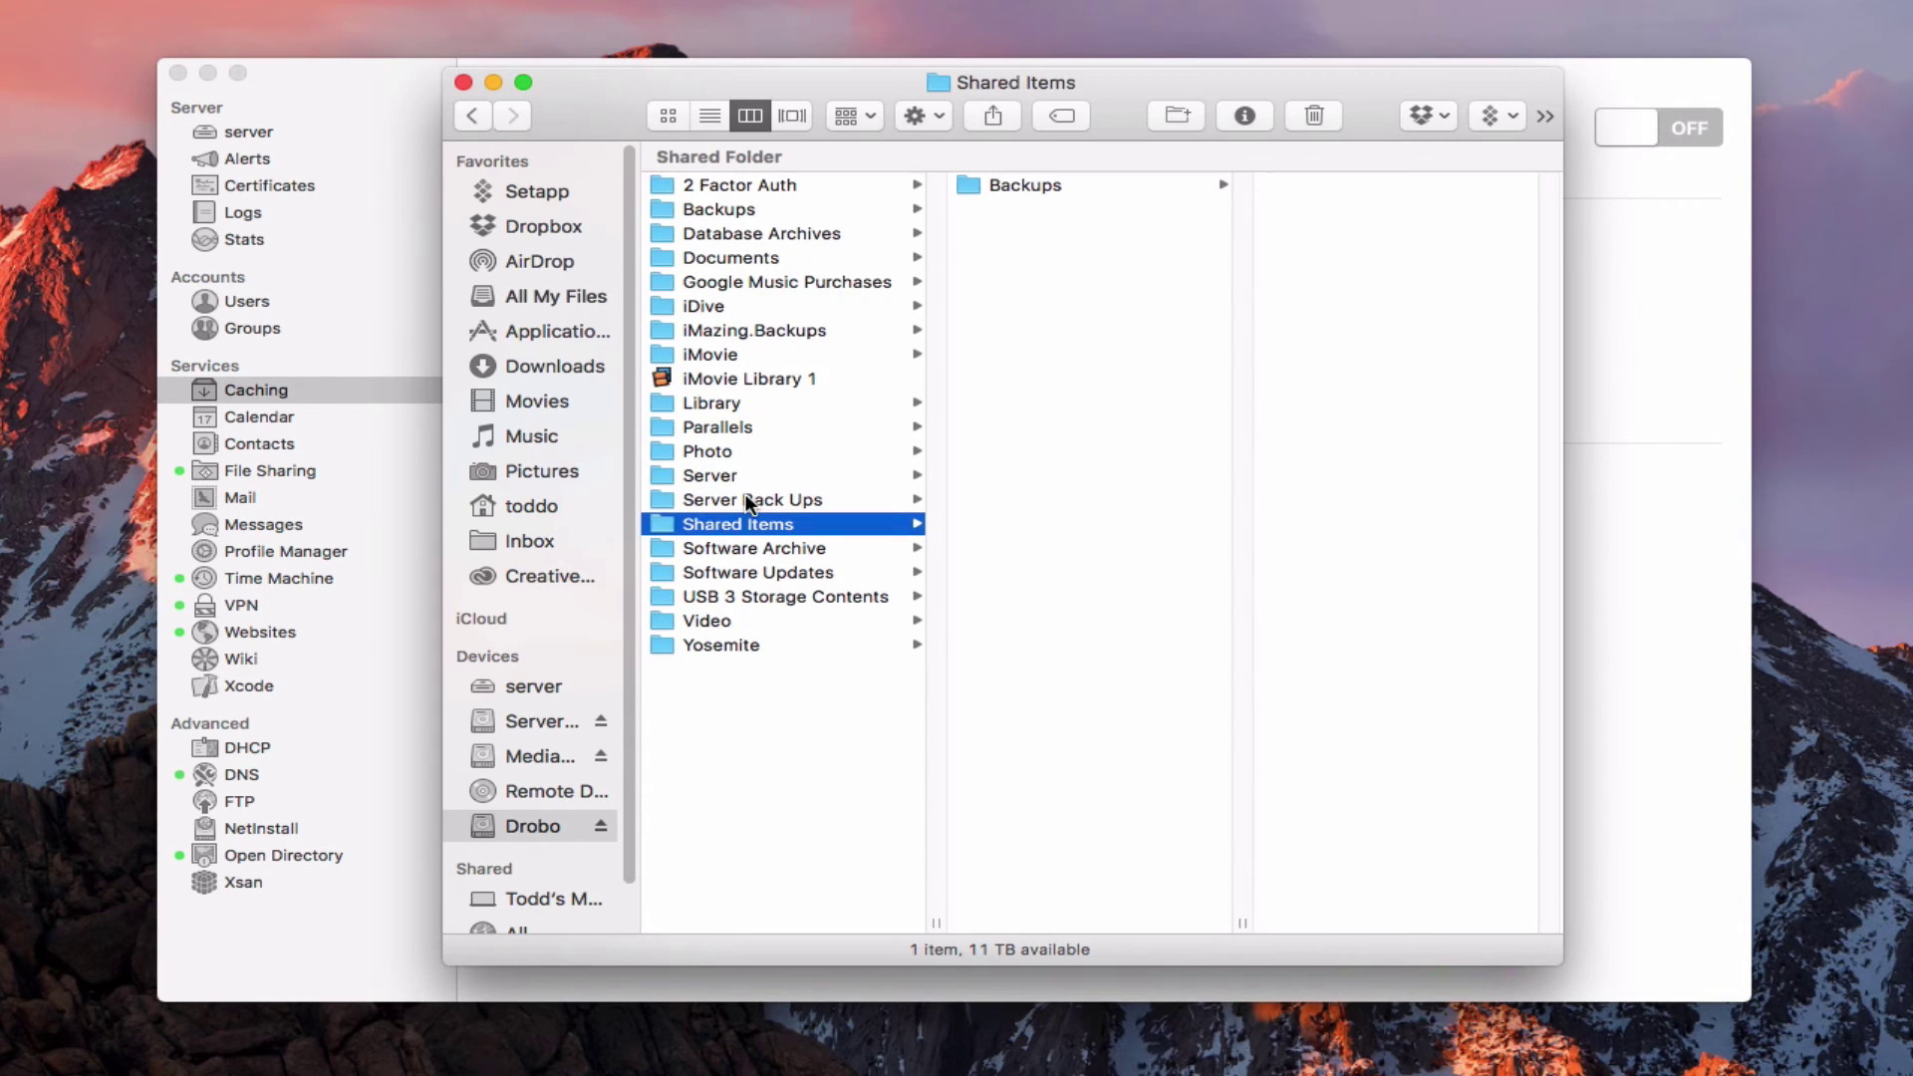
left_click(757, 499)
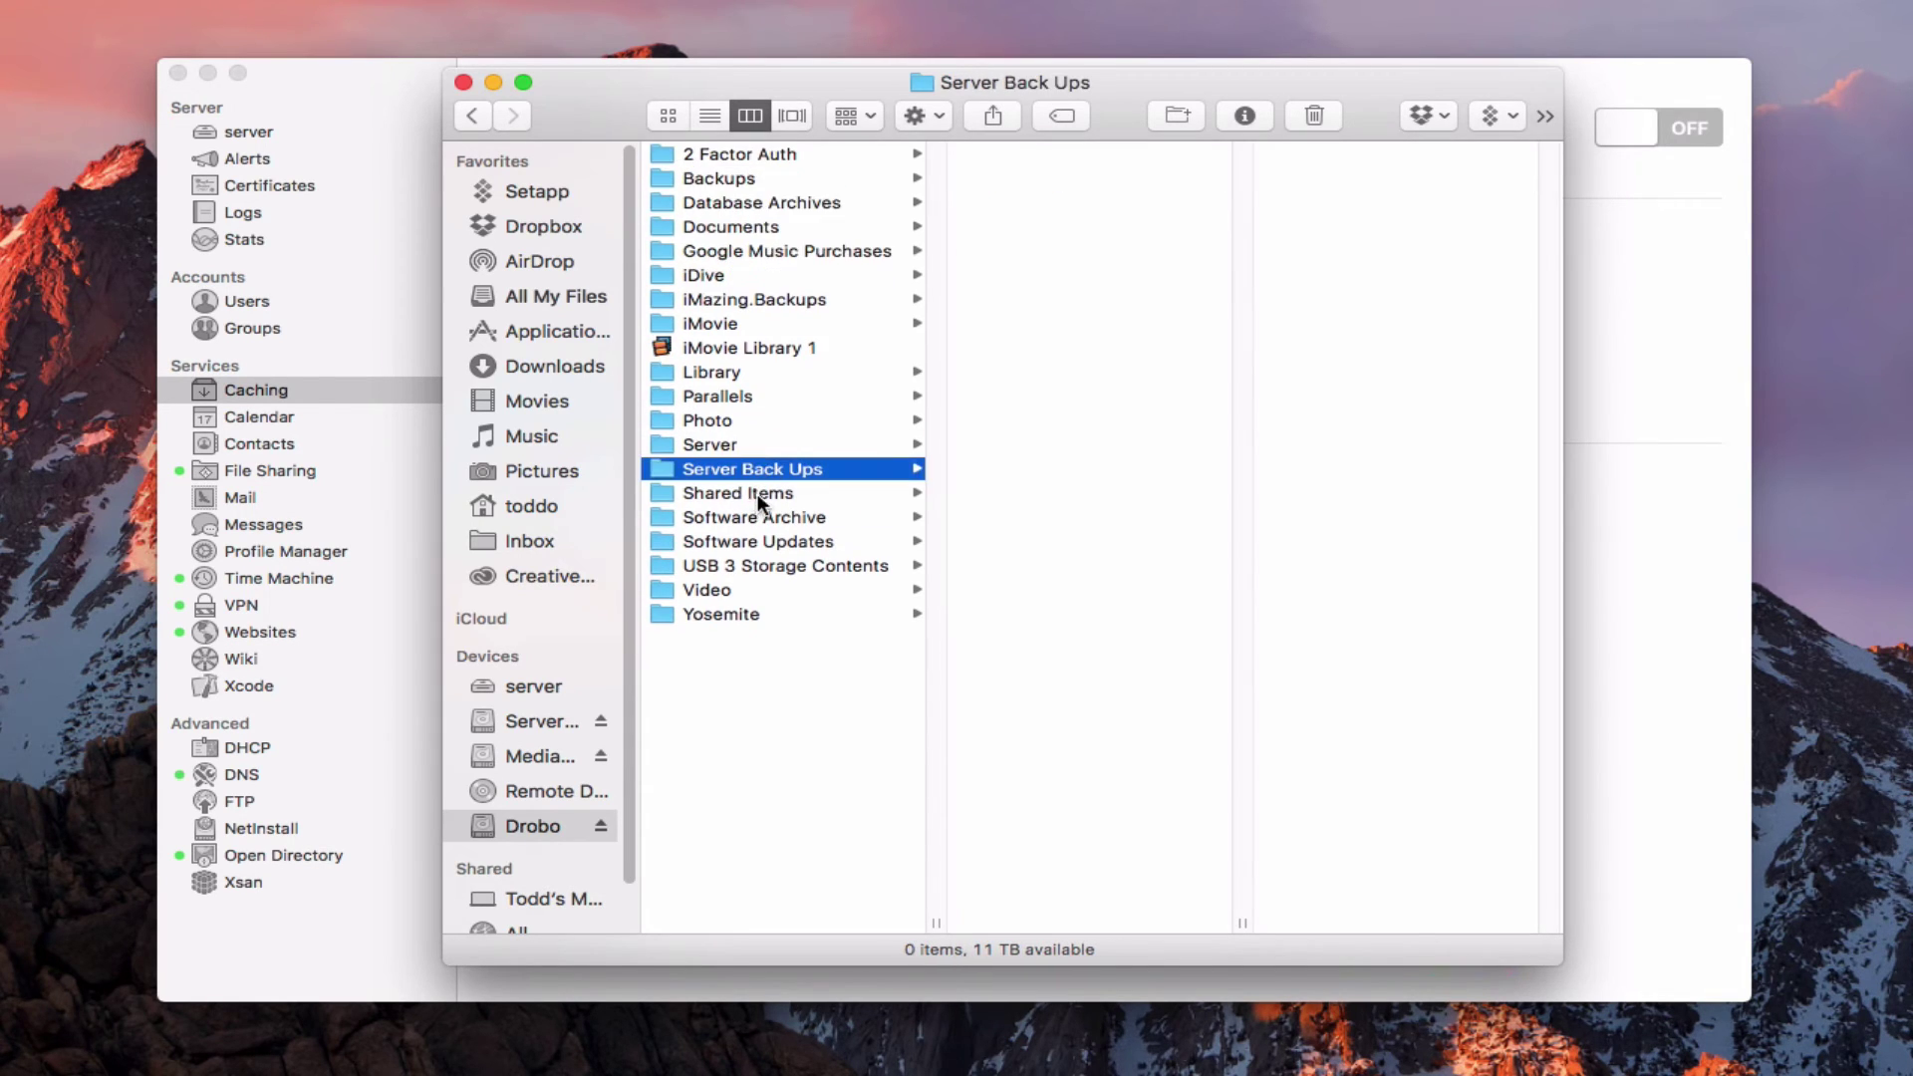
left_click(727, 372)
left_click(1011, 178)
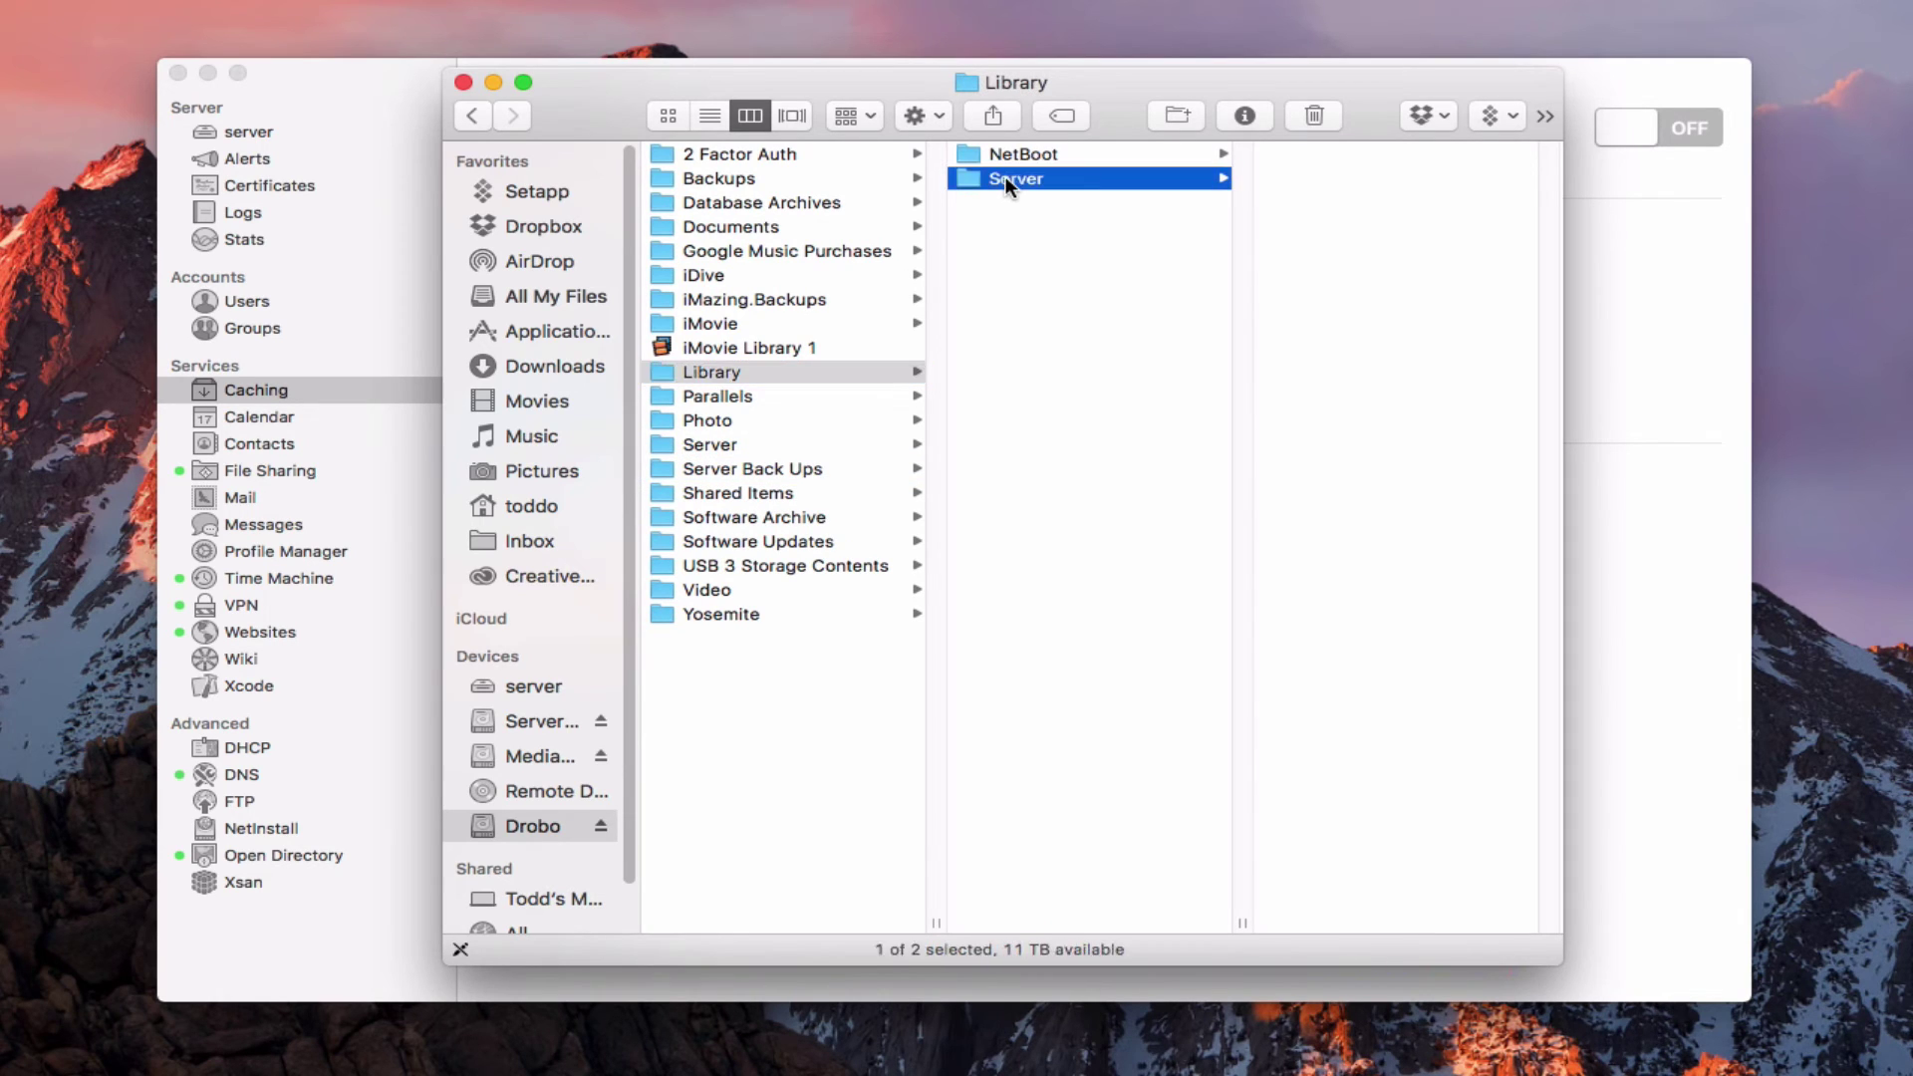
Delete the Library's Server folder with old Caching data, authorizing with the admin password.
left_click(1322, 154)
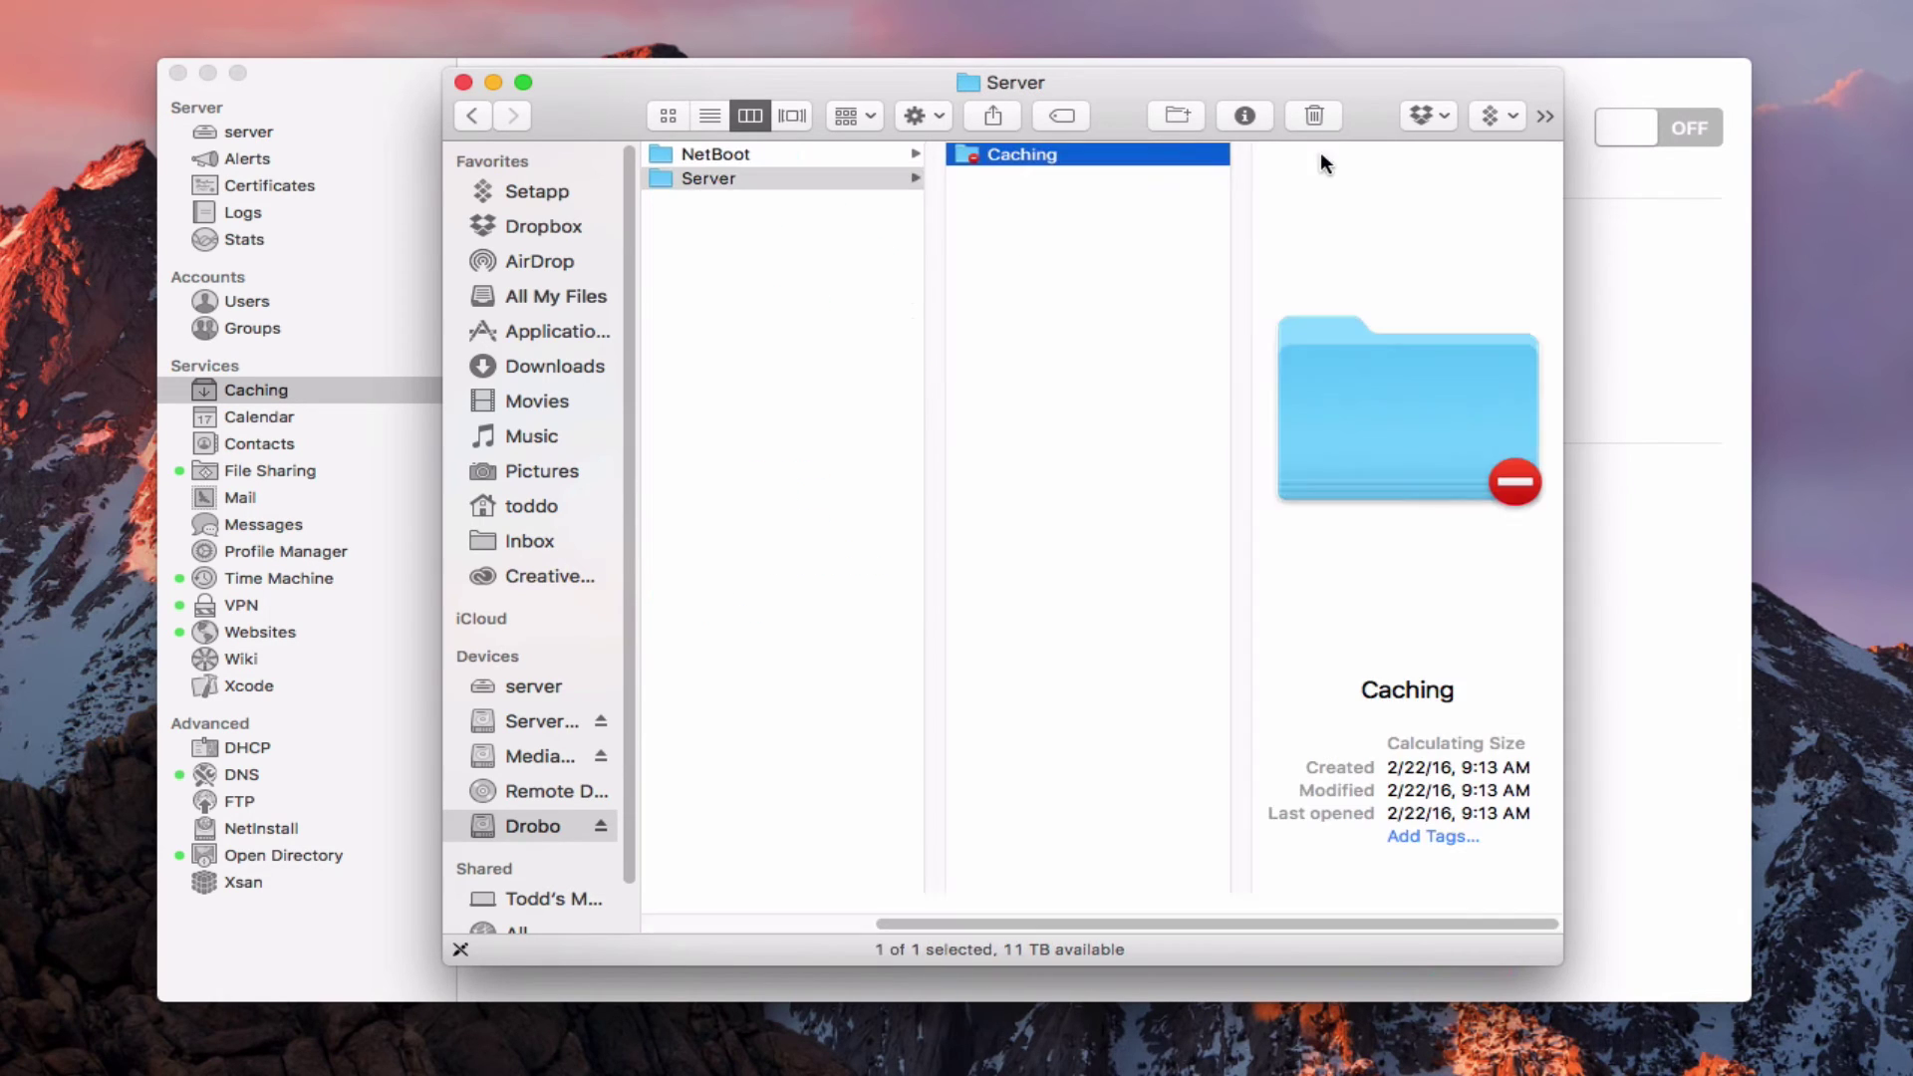
left_click_drag(1096, 920, 824, 917)
left_click(1020, 154)
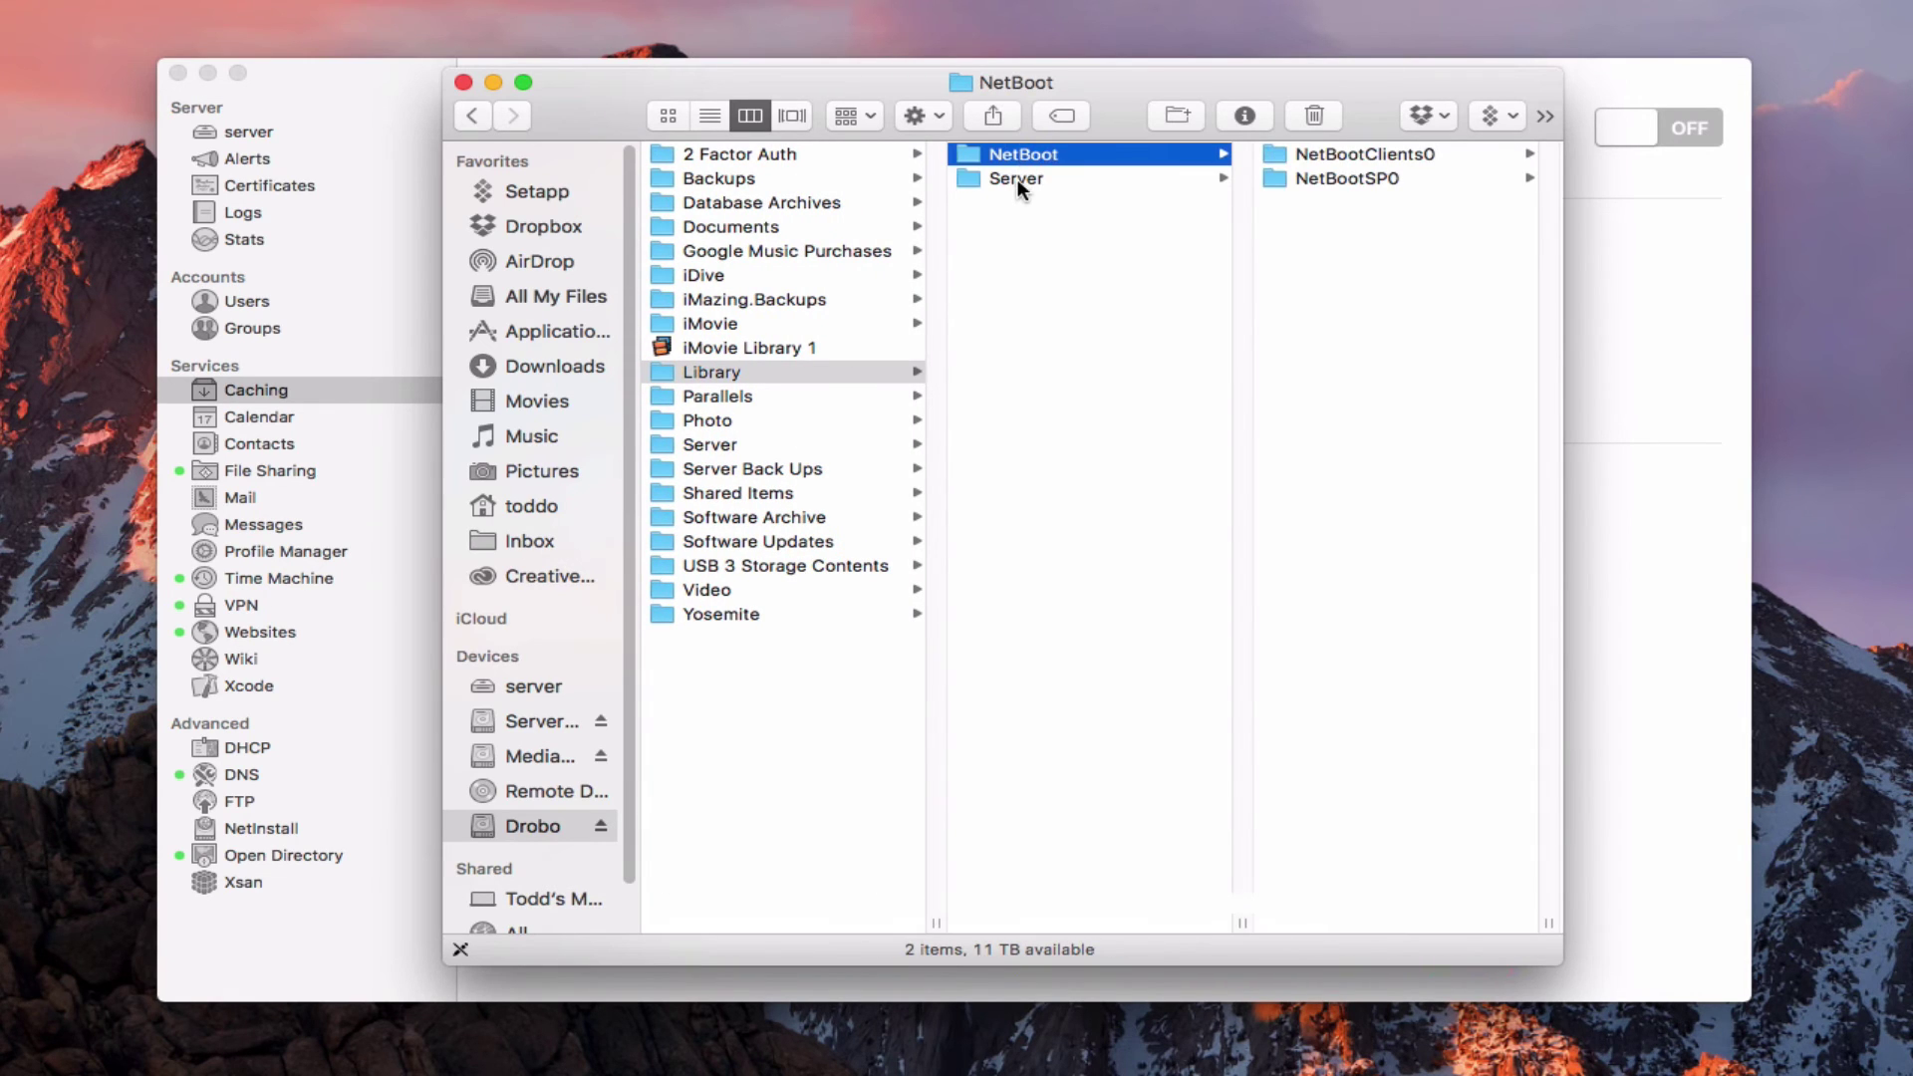
left_click(1016, 179)
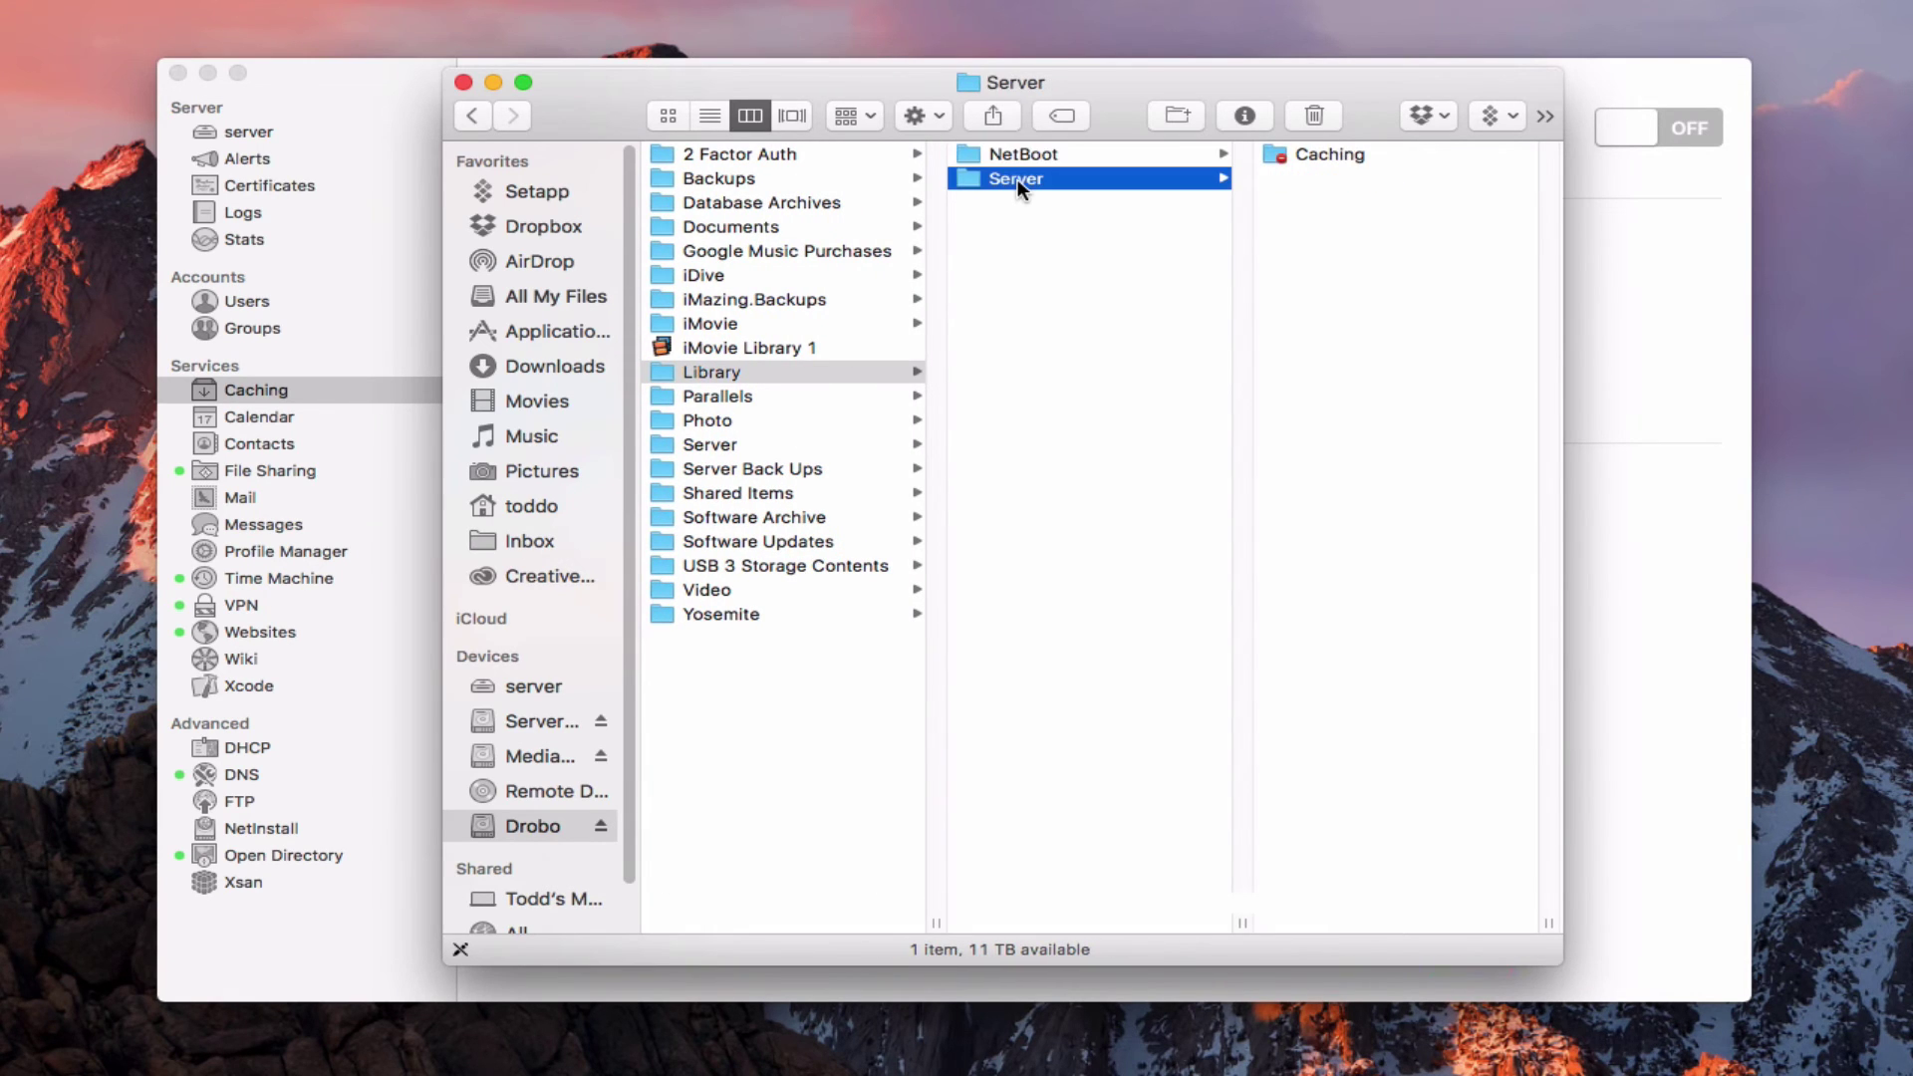
left_click(1311, 118)
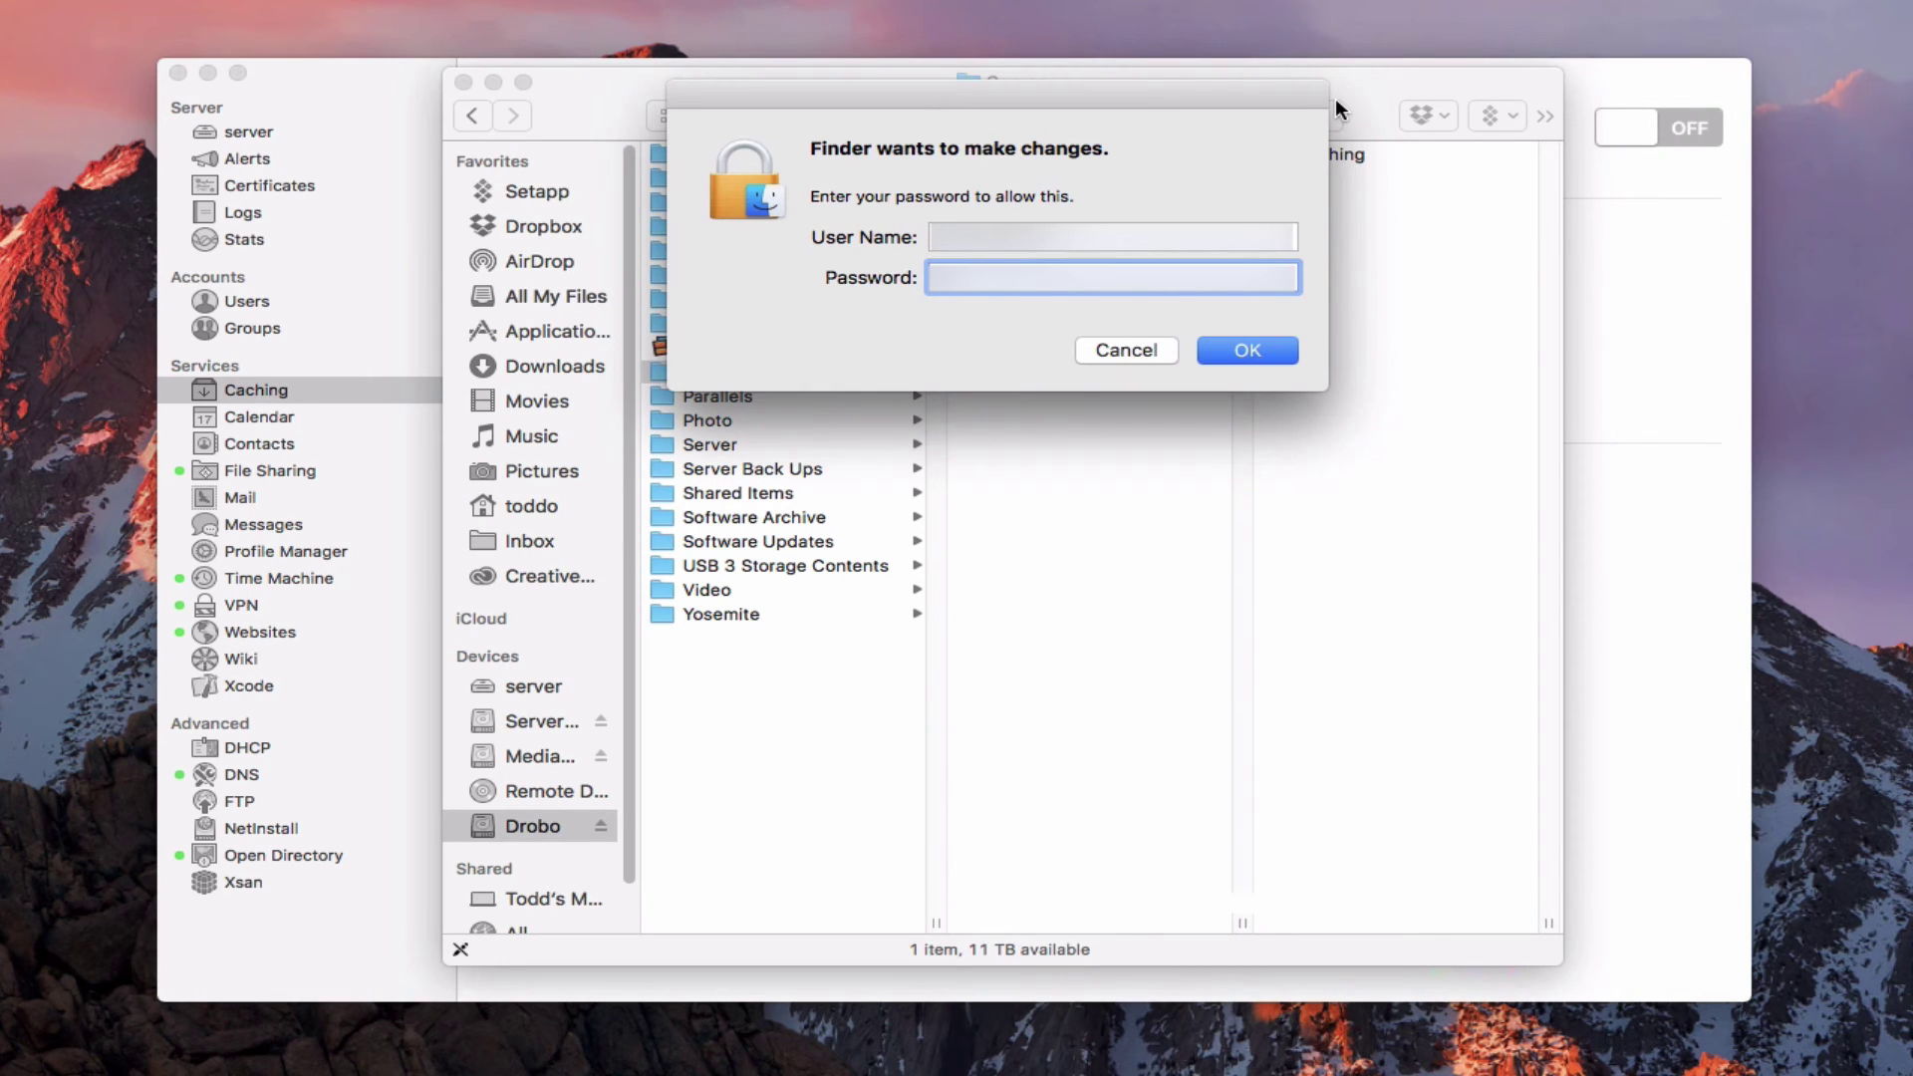
type("*************")
left_click(1245, 354)
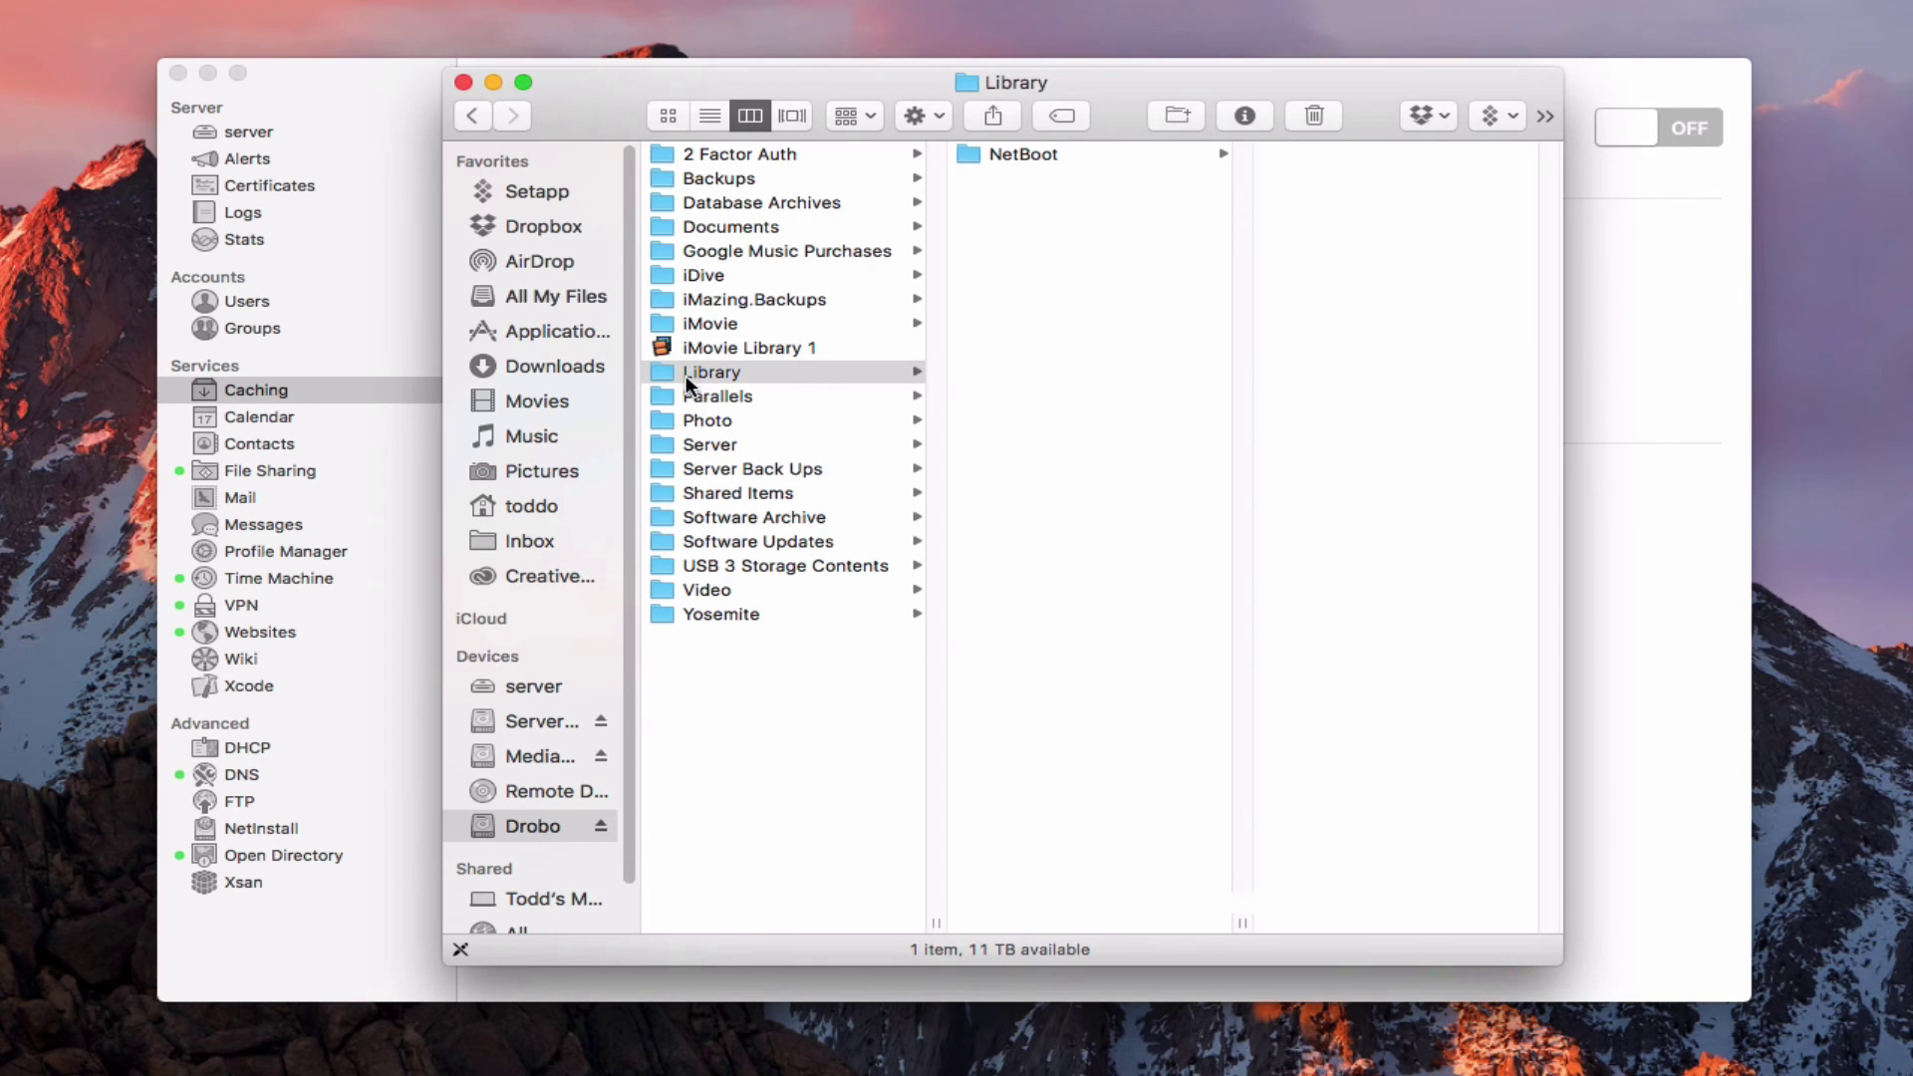
Close Finder and change the cache location to Drobo, agreeing to copy the caching data.
left_click(464, 81)
left_click(934, 87)
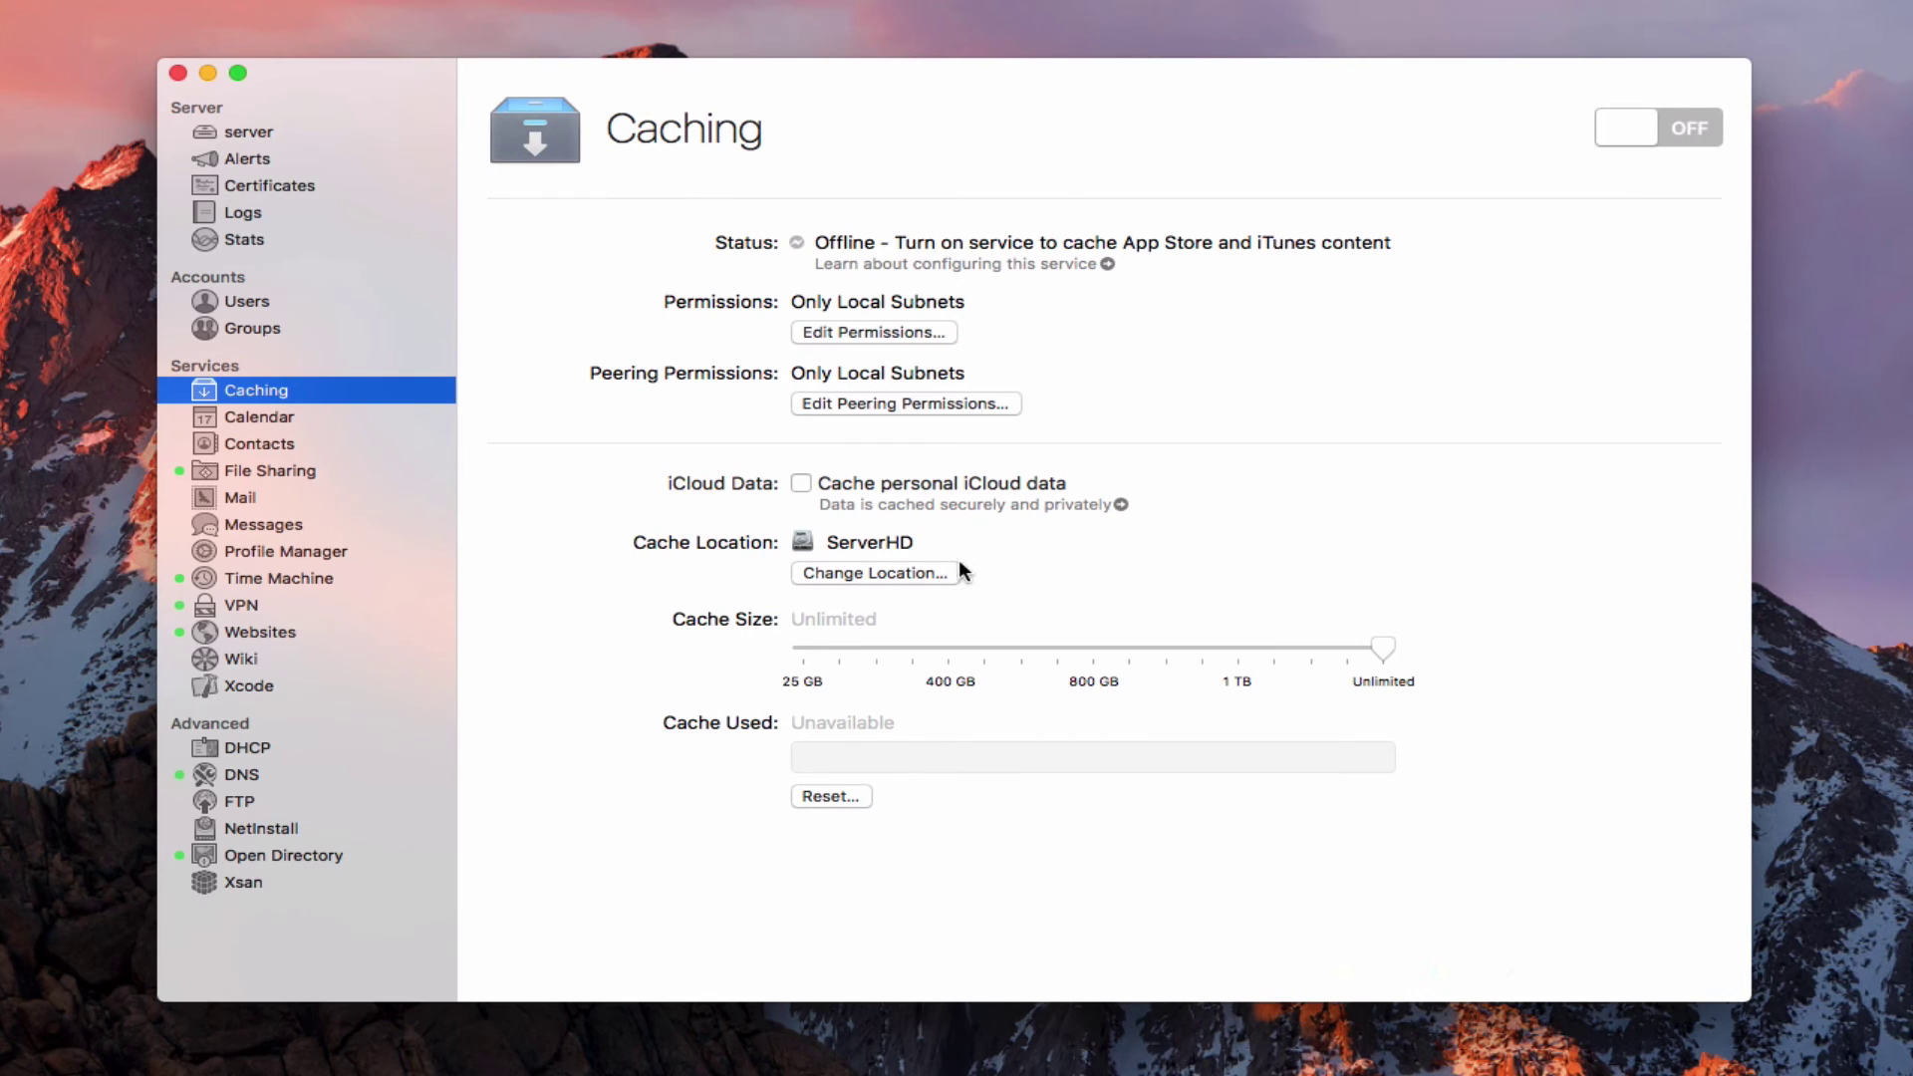
left_click(856, 573)
left_click(793, 140)
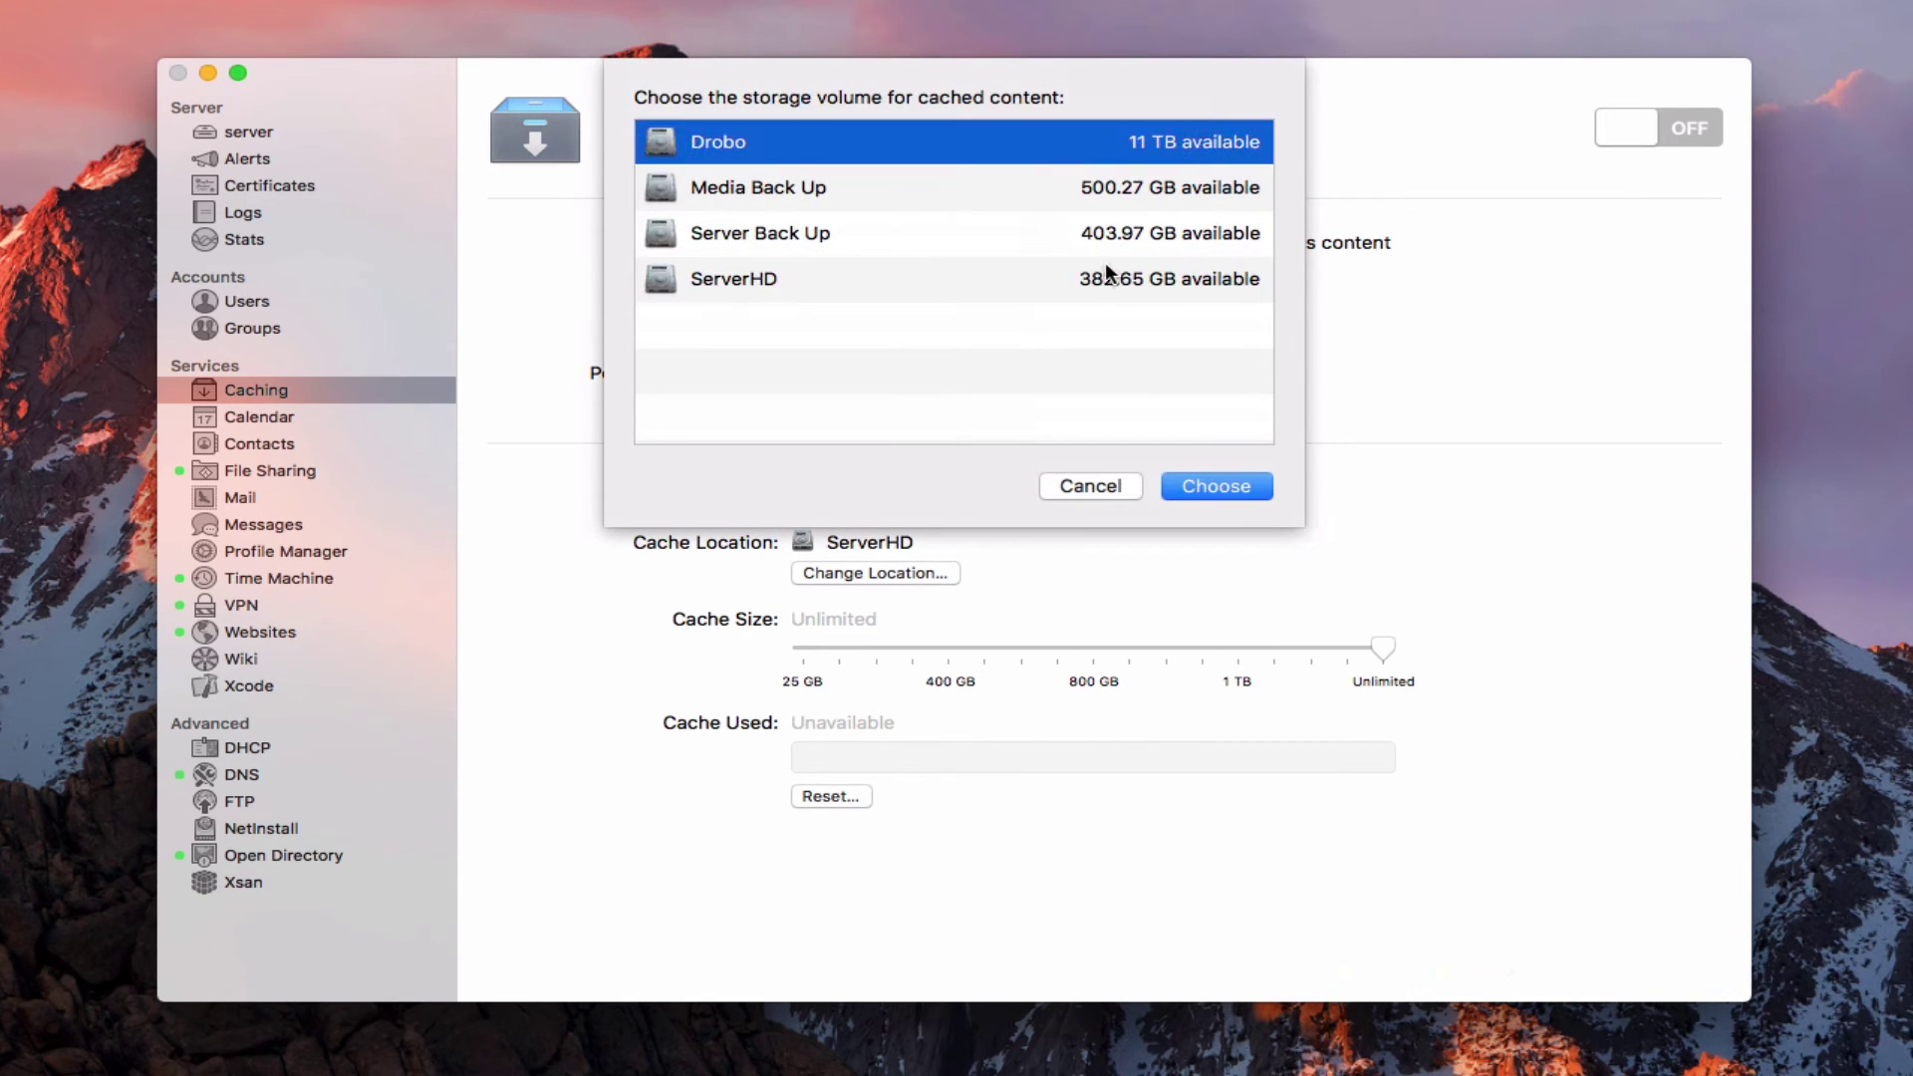
left_click(1211, 488)
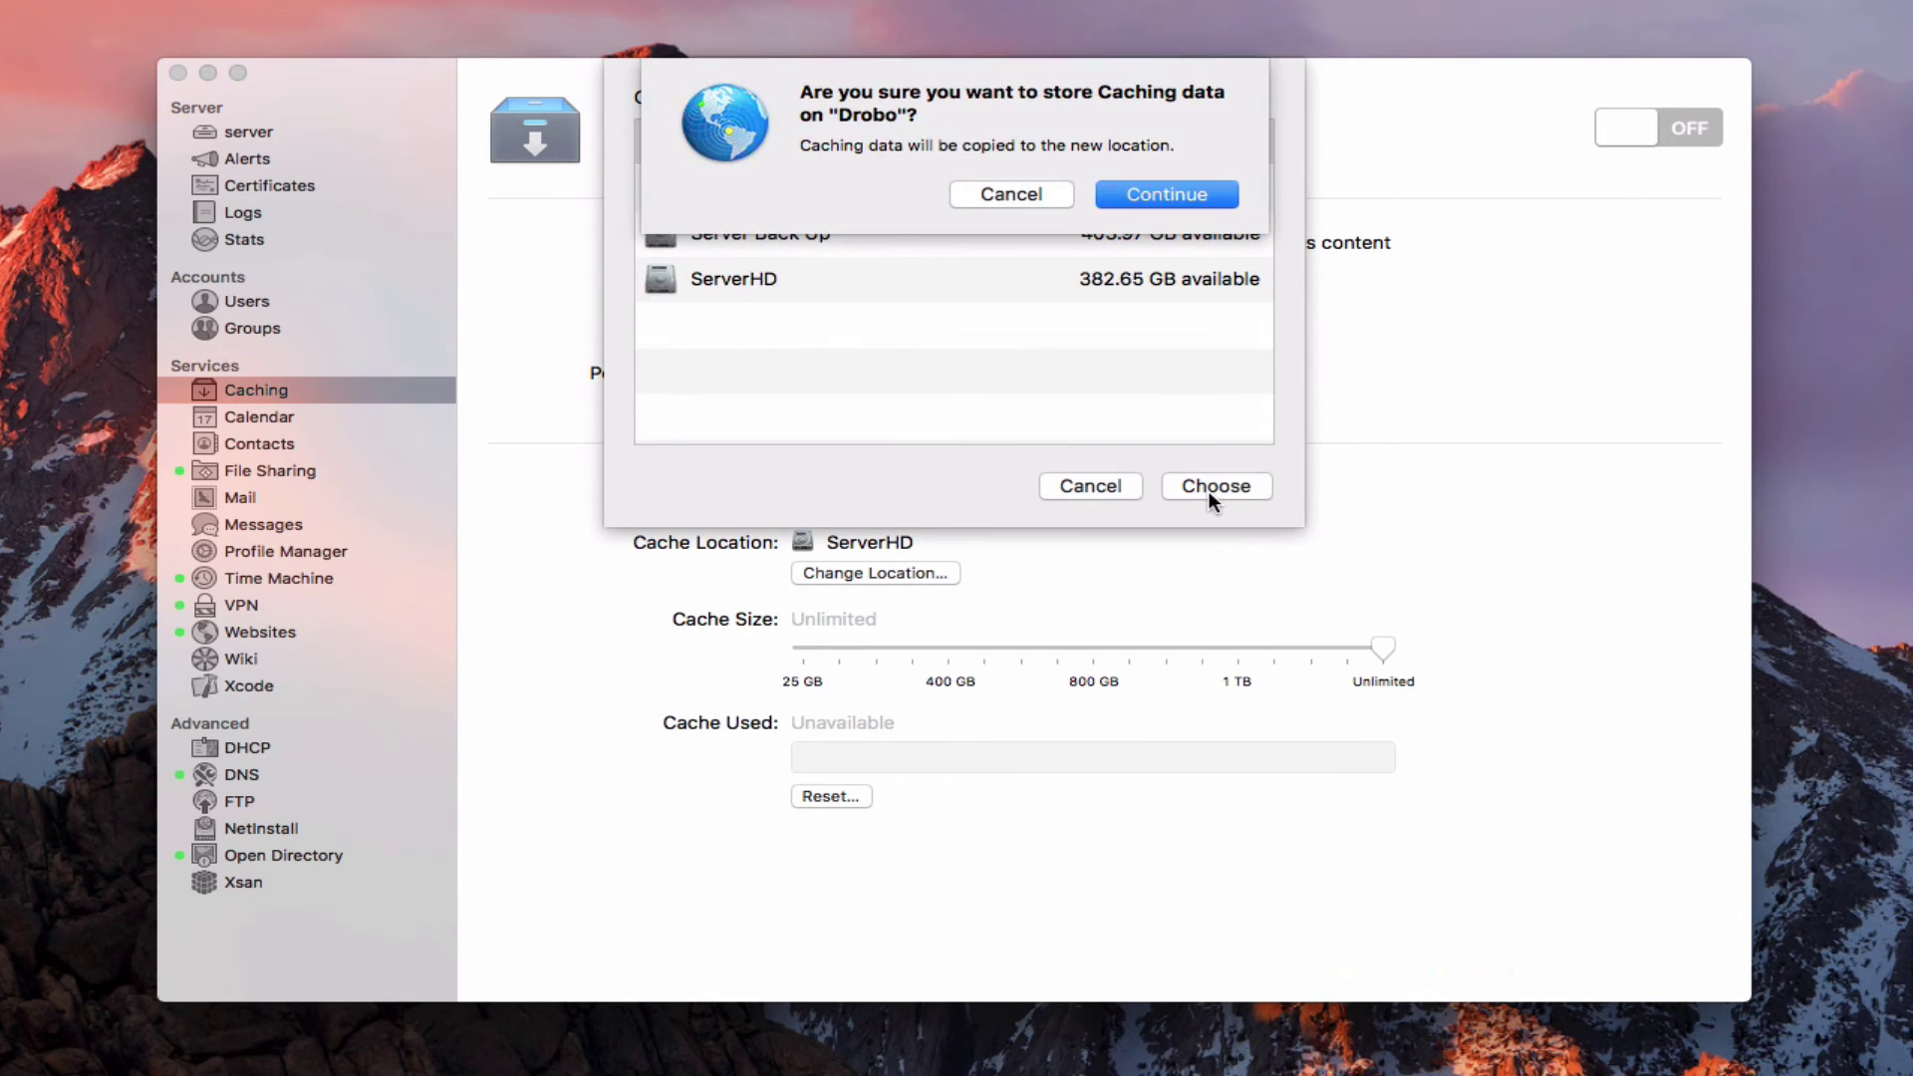
left_click(1162, 195)
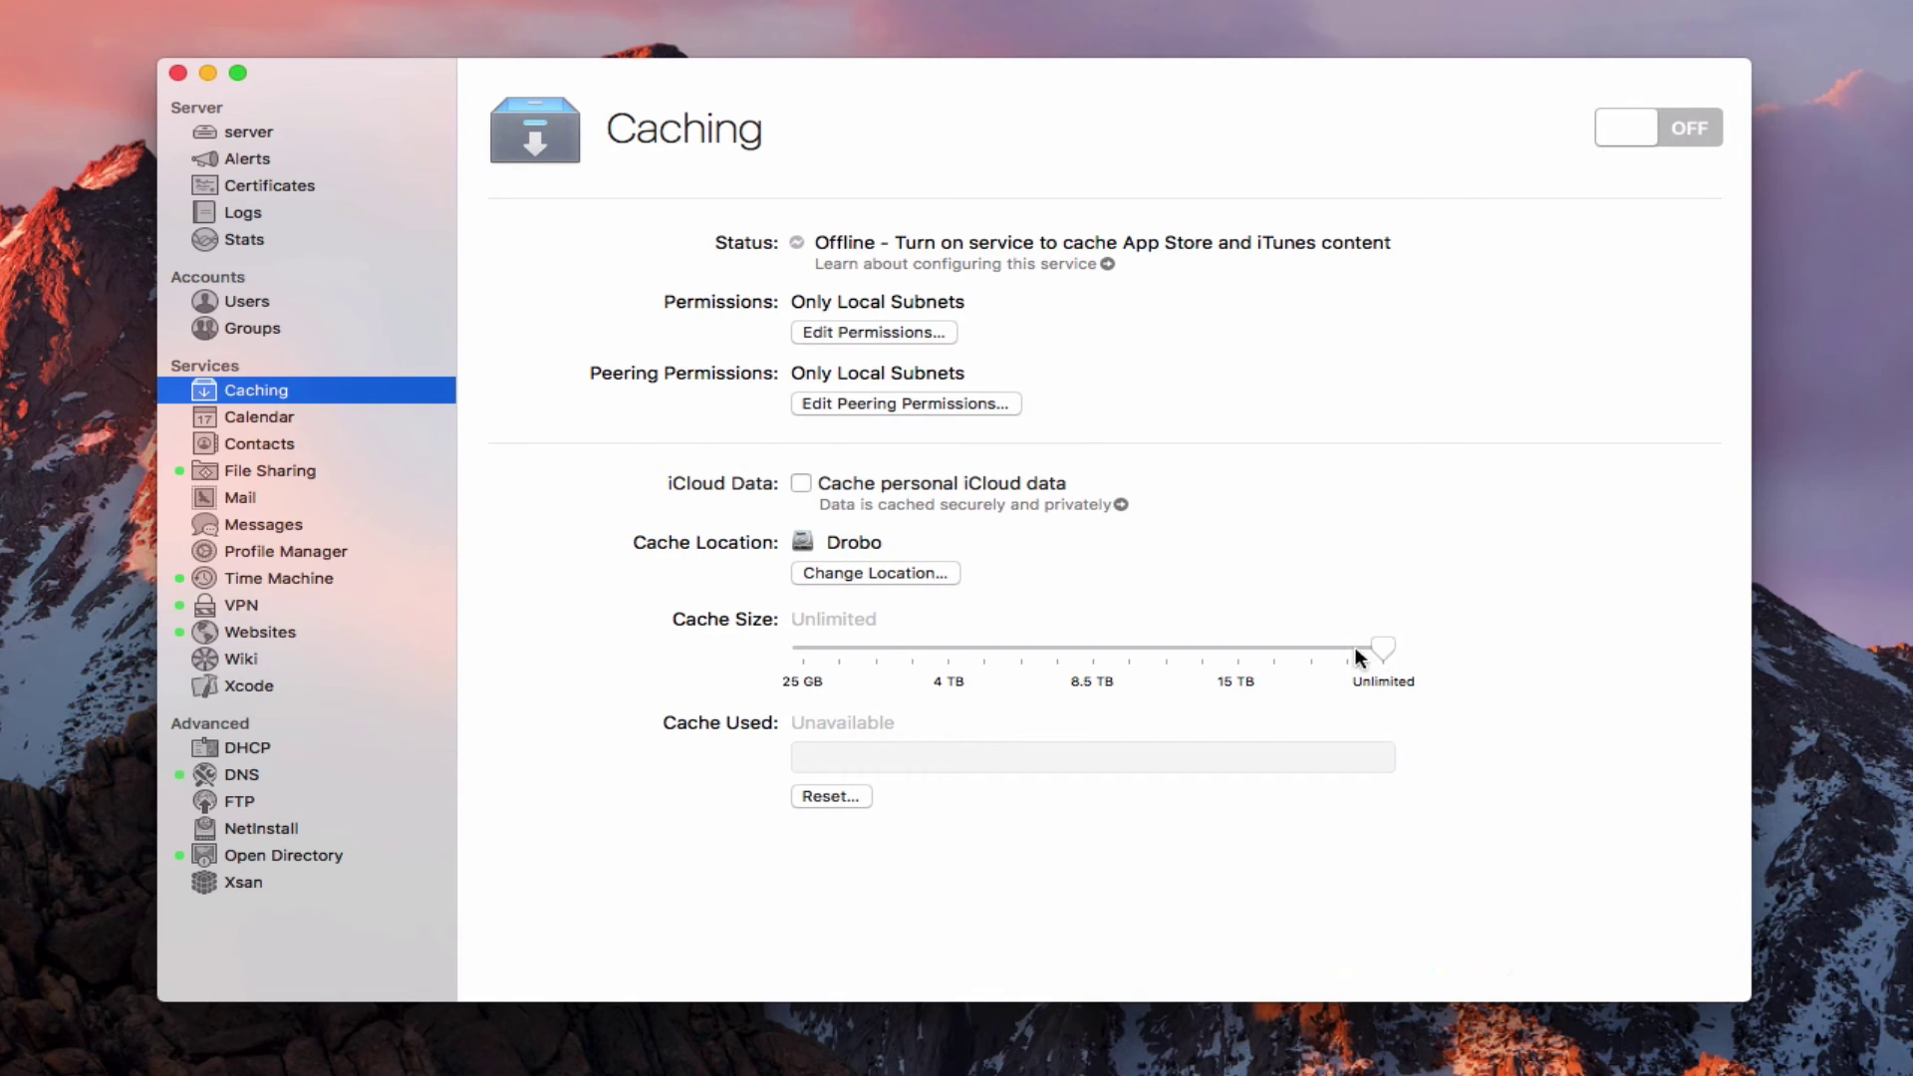
Test different Cache Size limits with the slider, keeping it at Unlimited.
left_click_drag(1381, 648, 1443, 619)
left_click(850, 797)
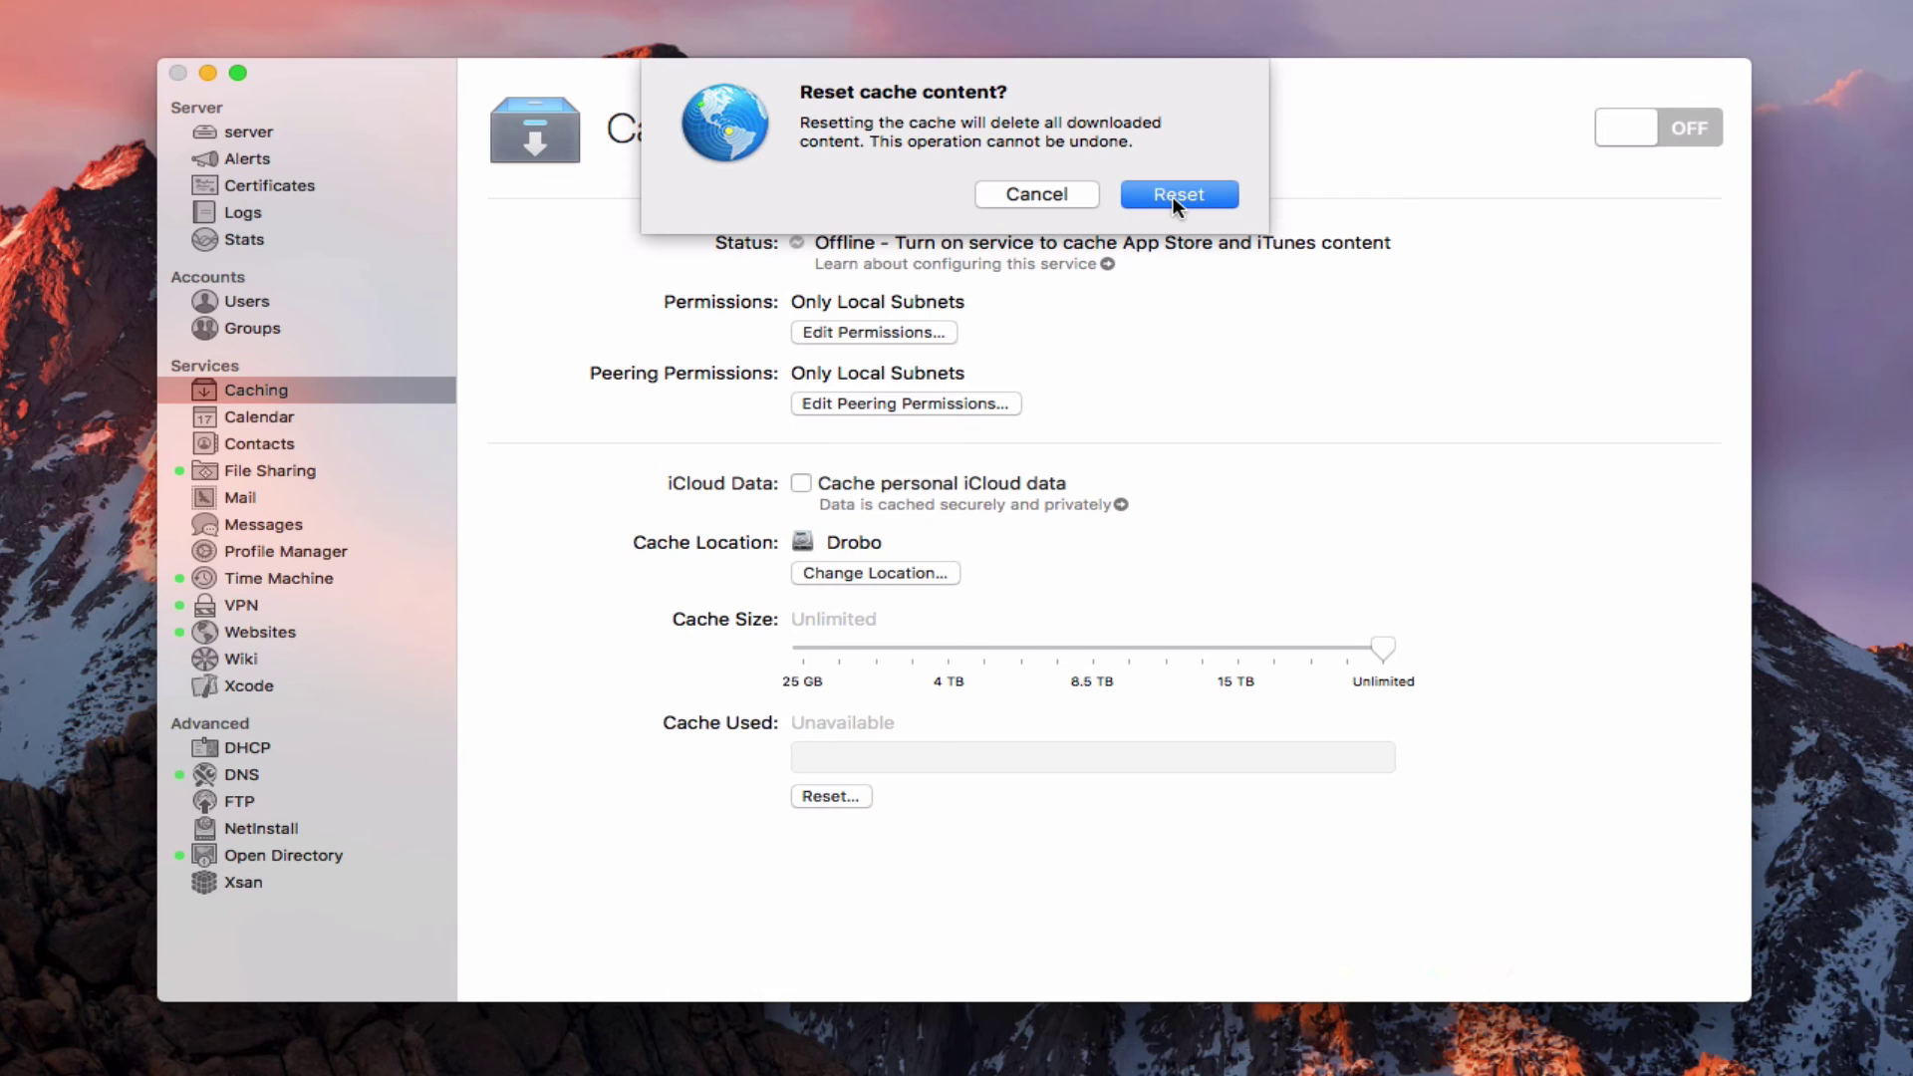
Cancel the cache reset and acknowledge the restart-devices alert once caching is on.
left_click(1027, 196)
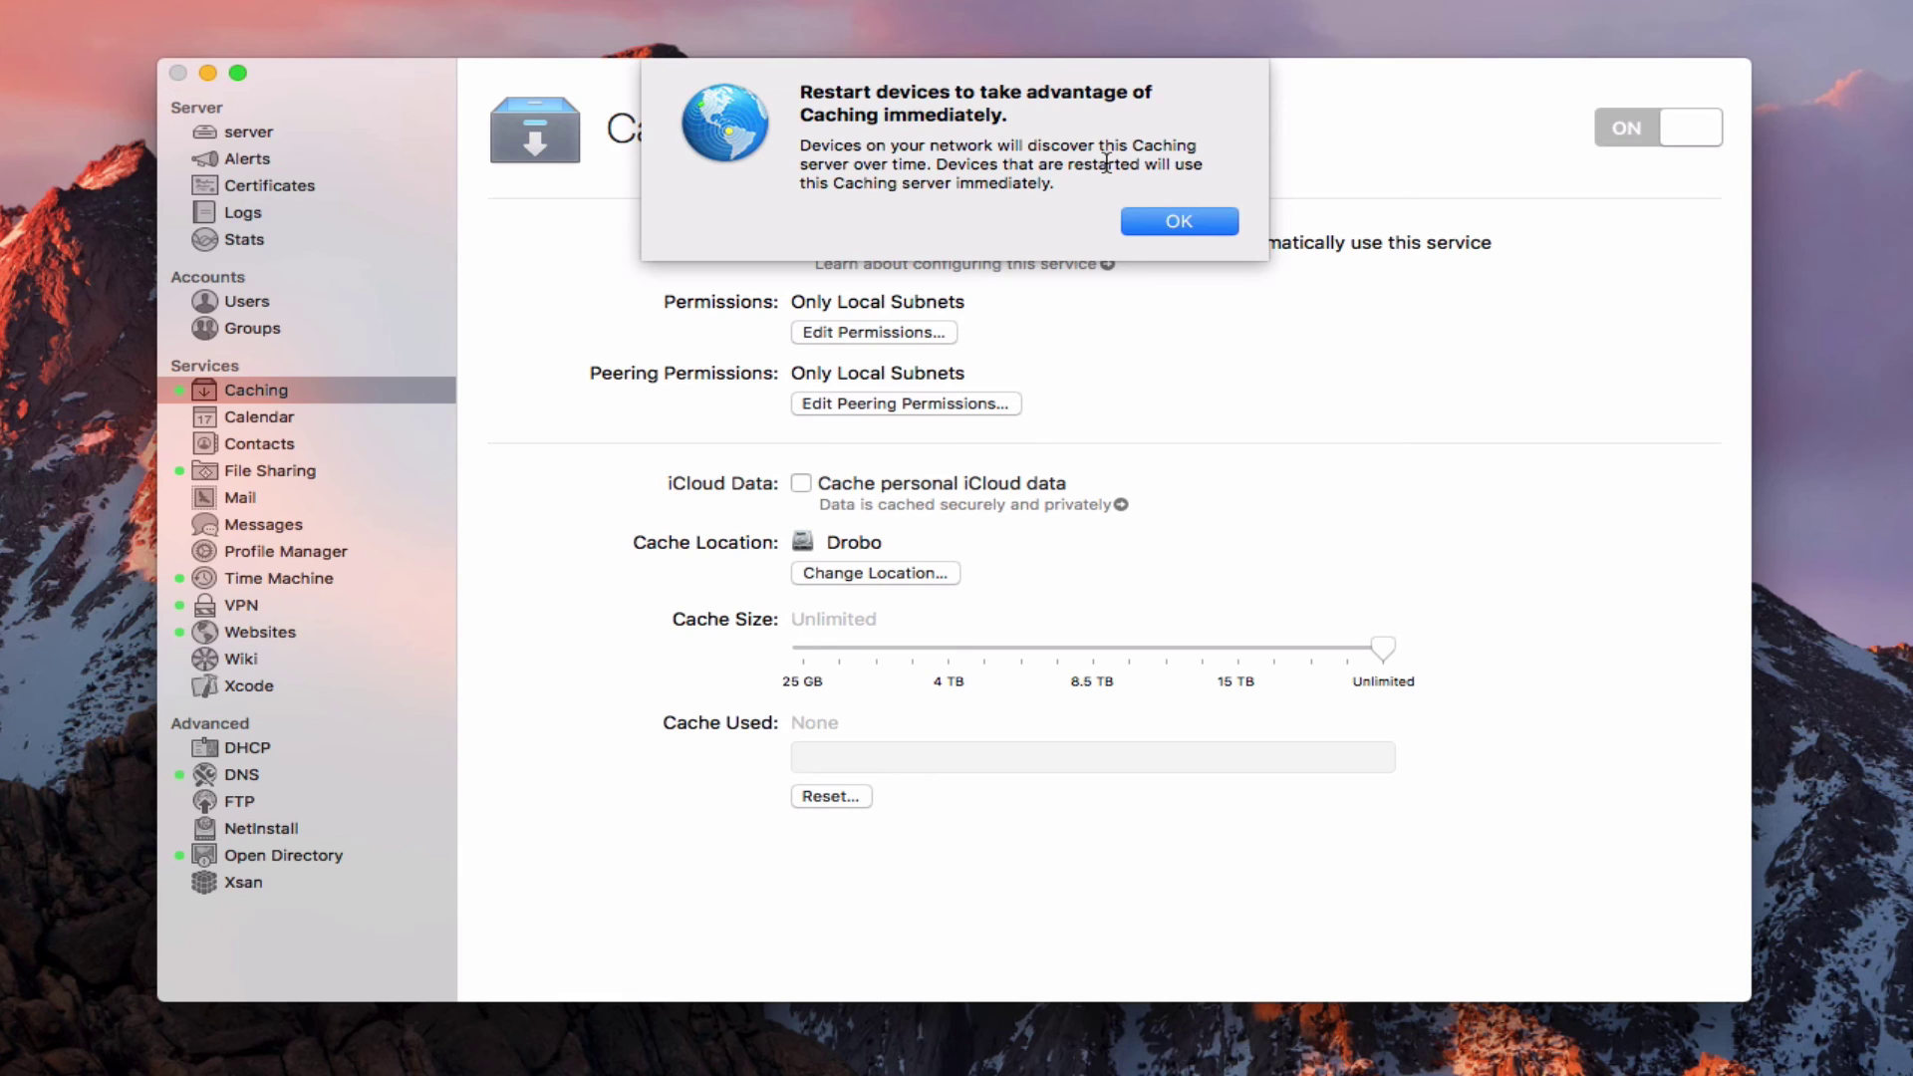
left_click(1177, 221)
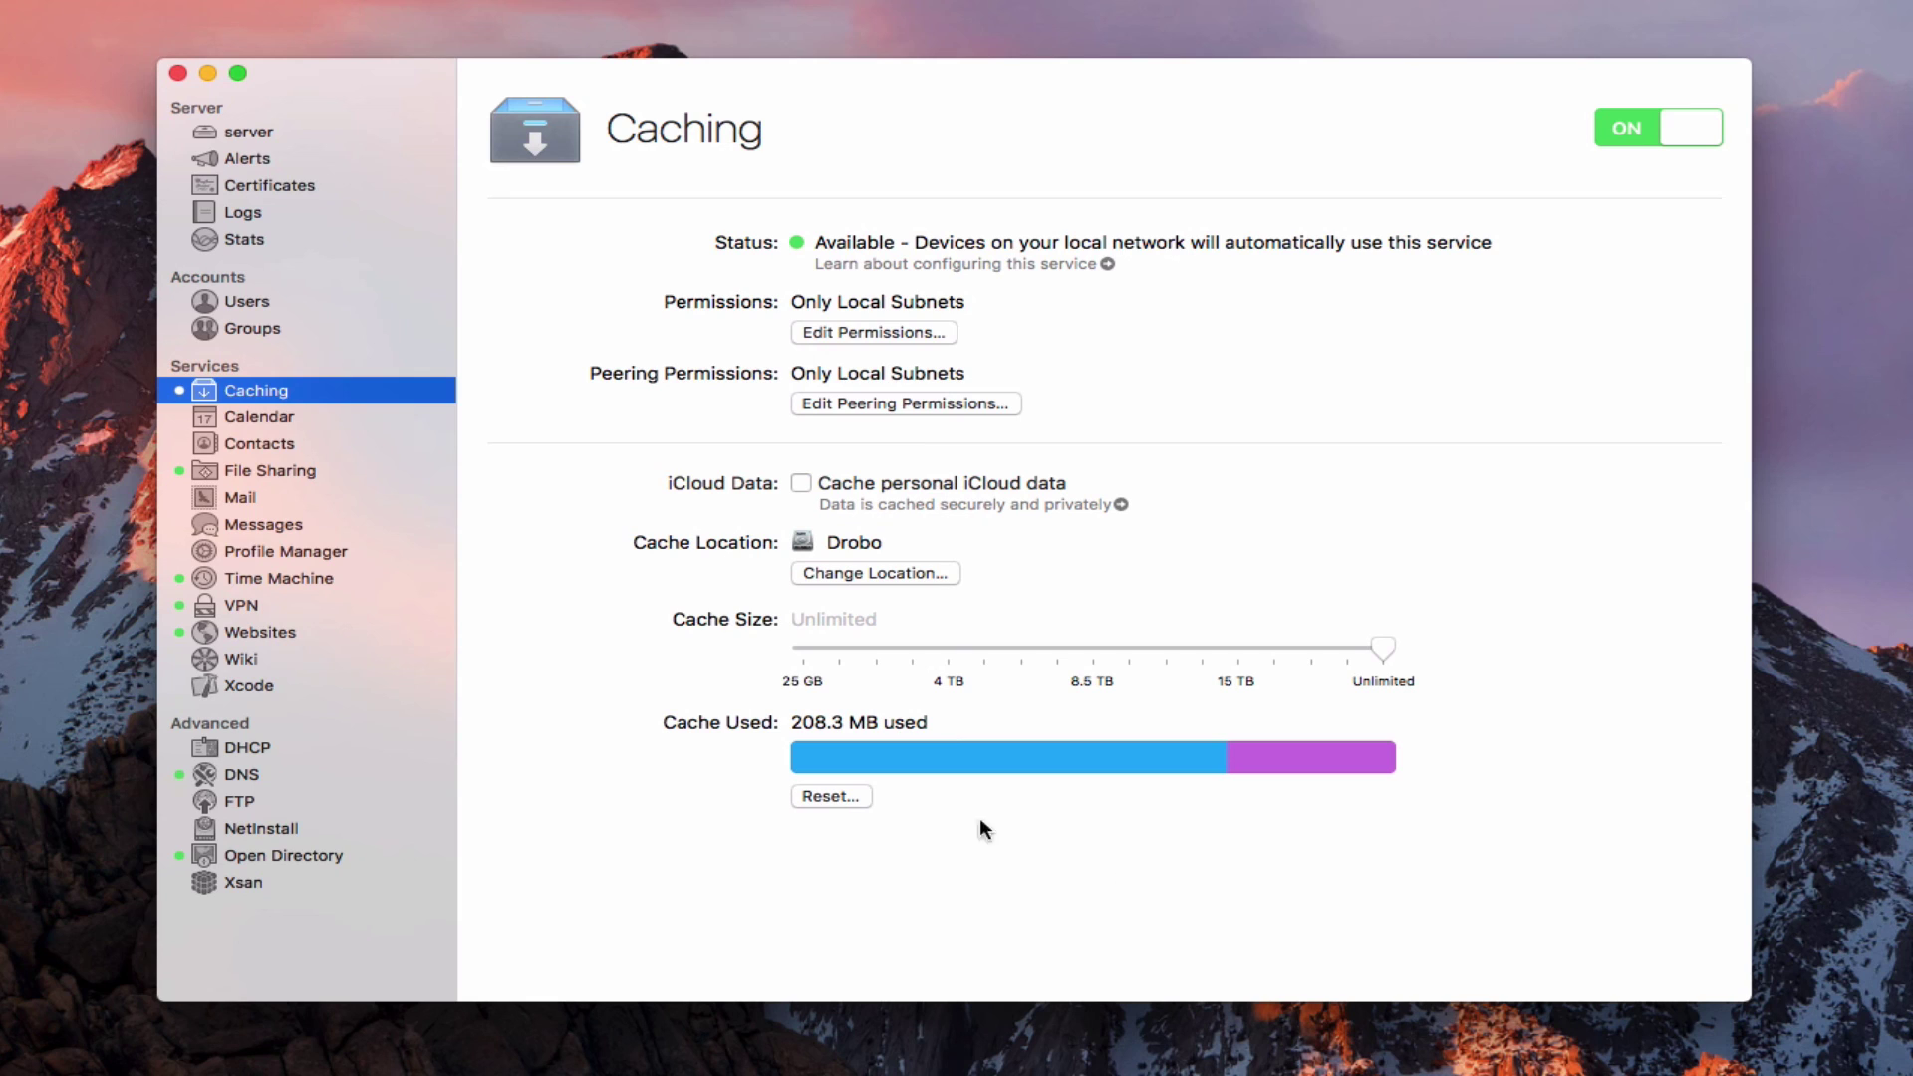
mouse_move(986, 755)
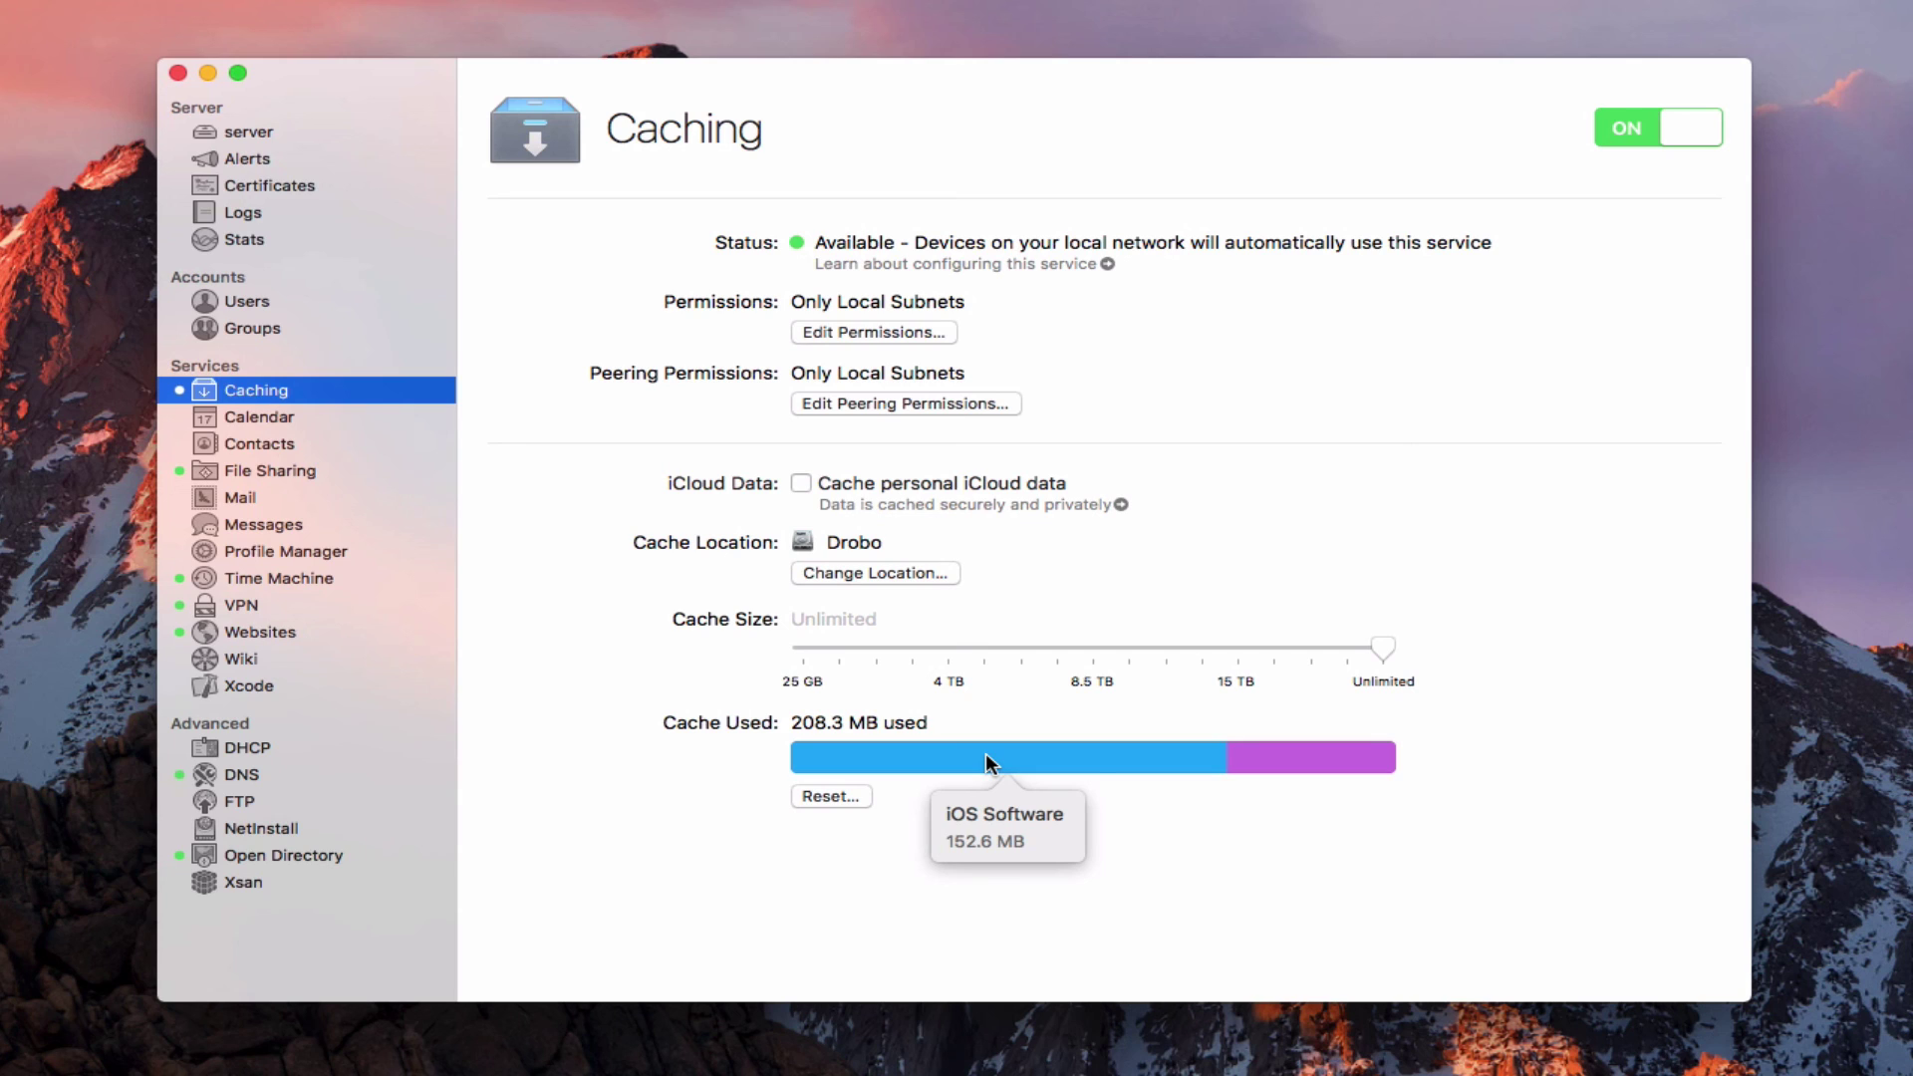
mouse_move(1326, 767)
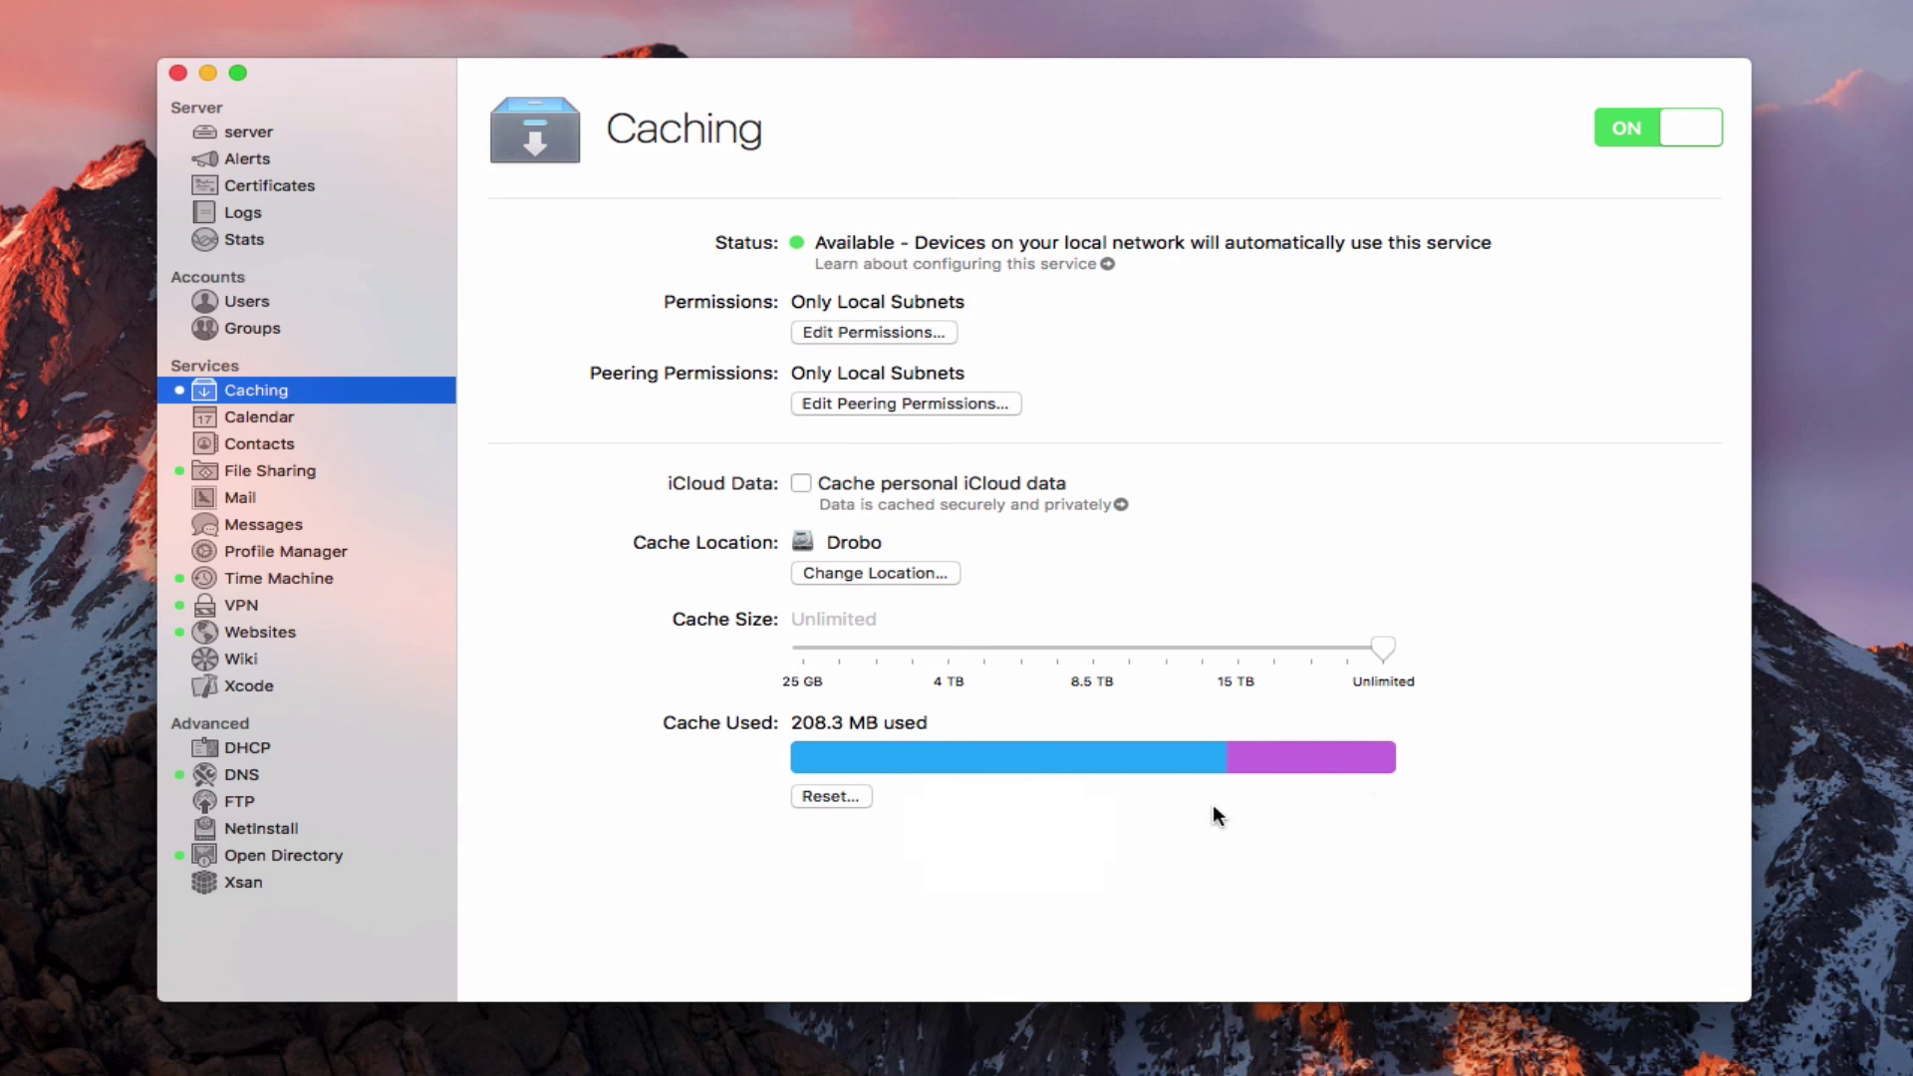
mouse_move(1097, 759)
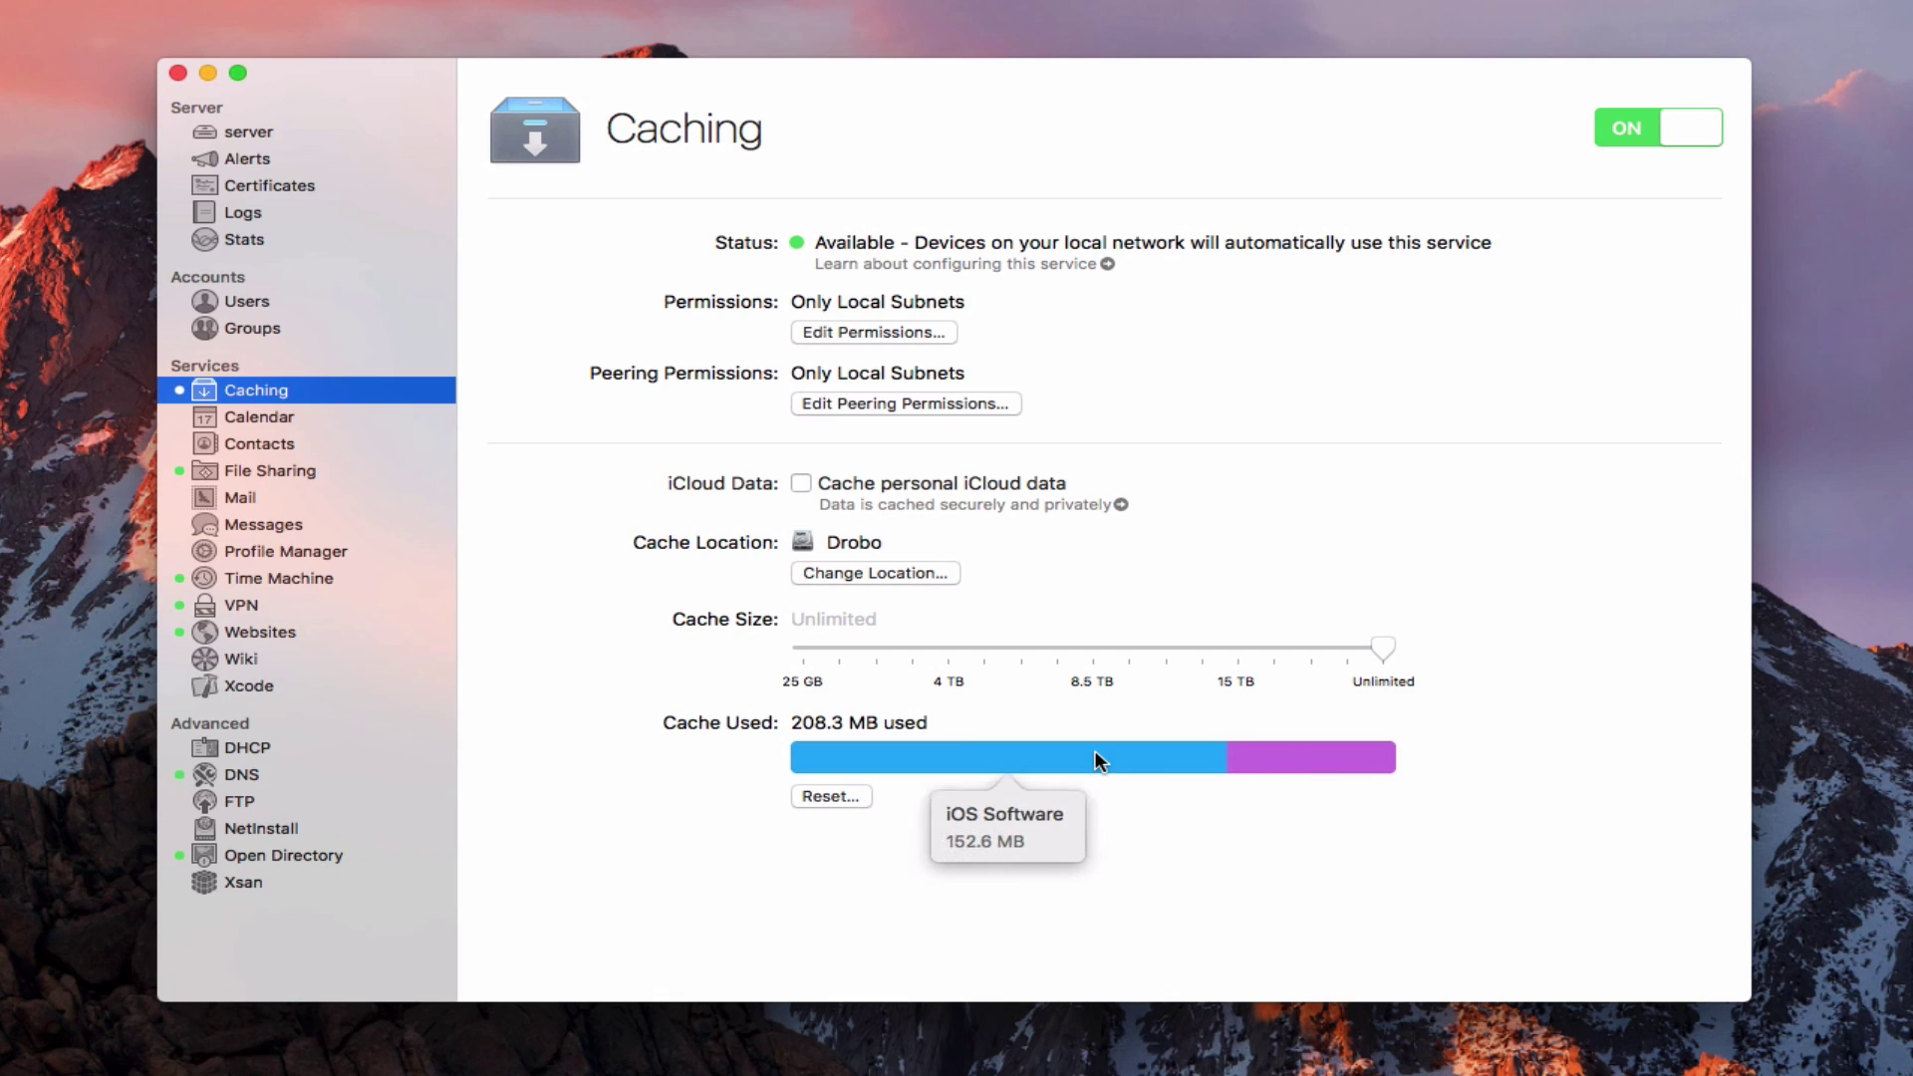